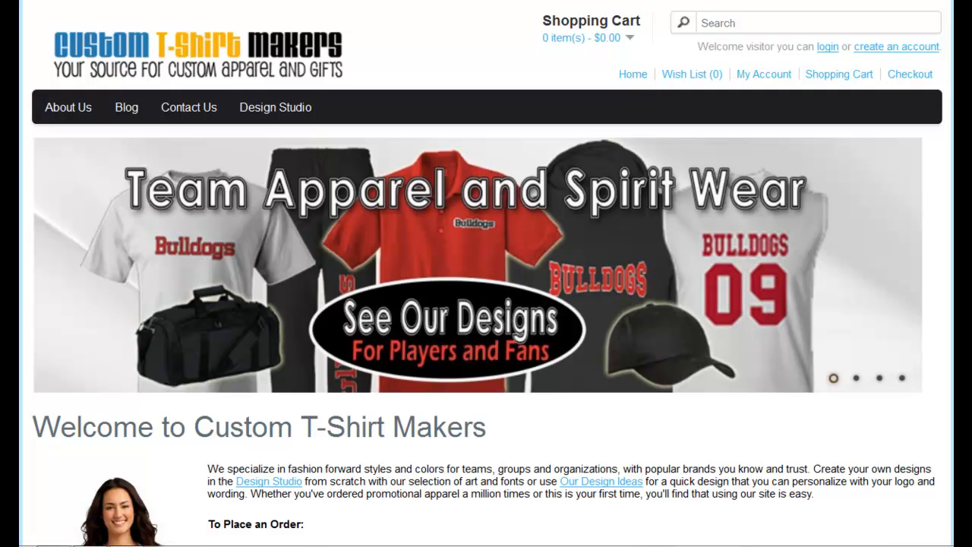
- Open the Design Studio and choose Screenprinting as the printing method for the design
click(272, 110)
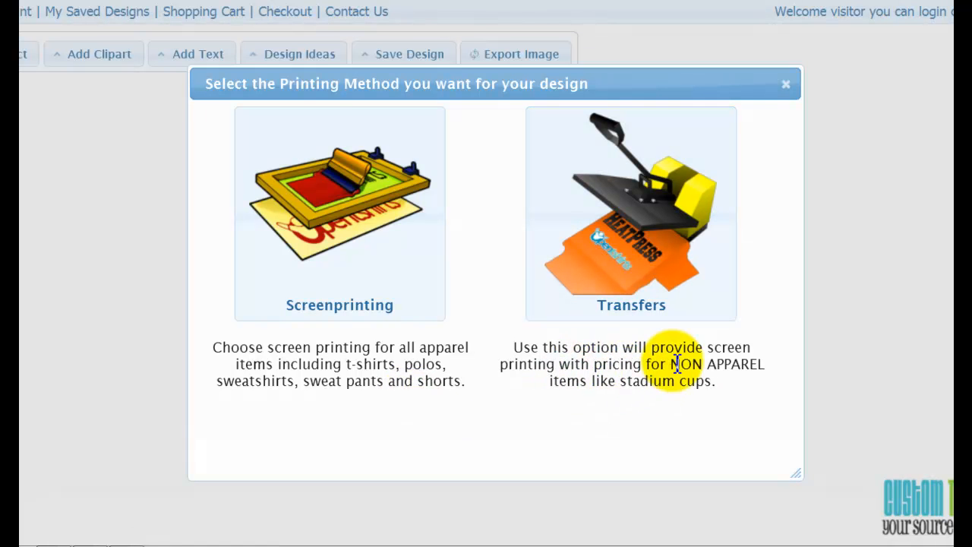
drag(671, 364, 768, 366)
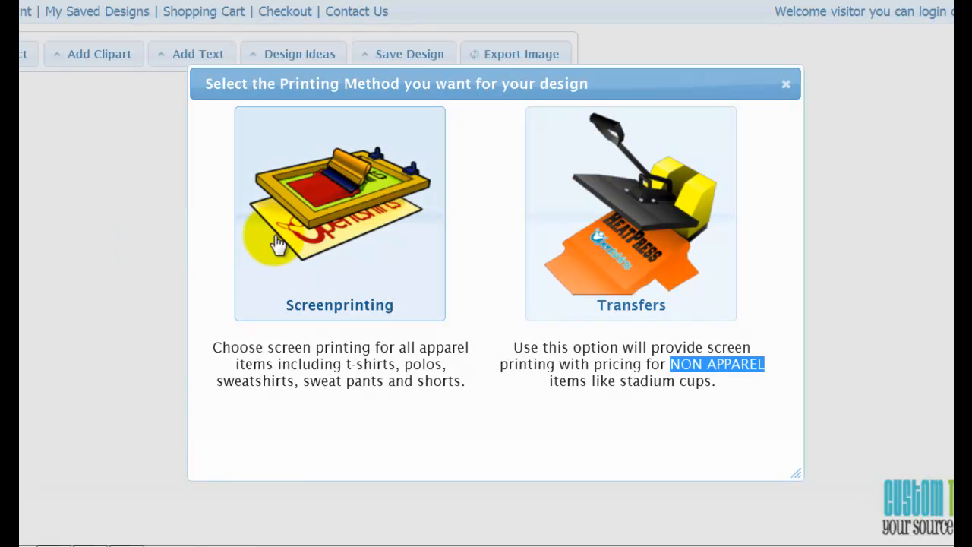
click(330, 250)
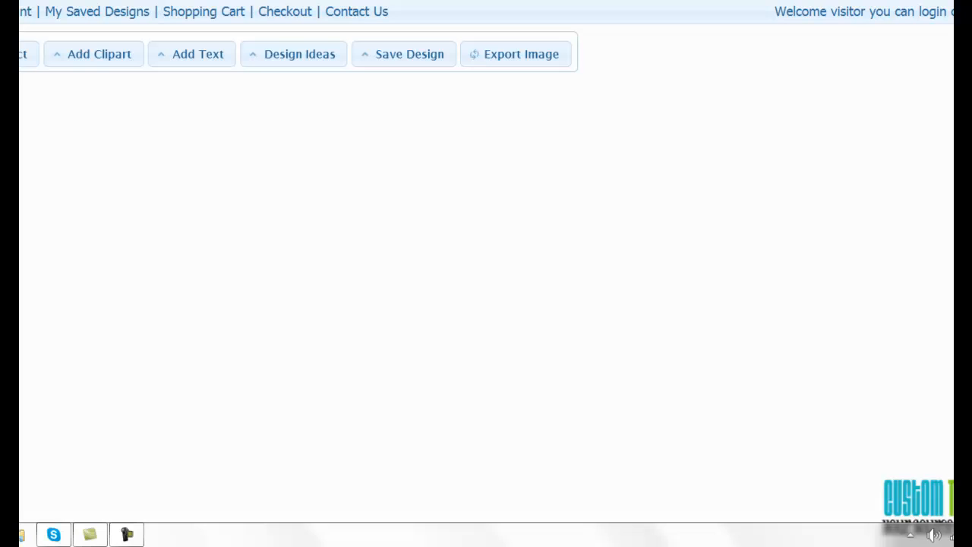
click(126, 537)
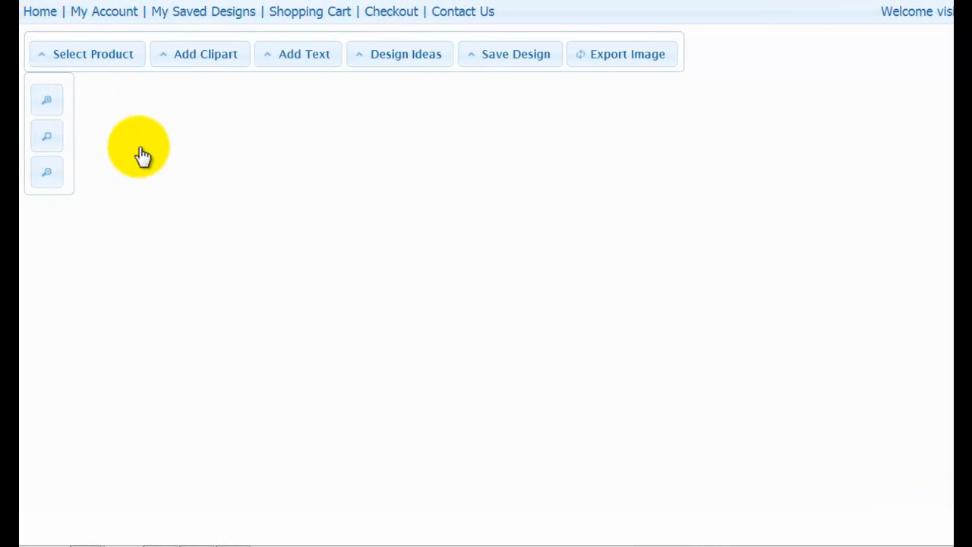
- Open the product list, look over its category choices and search all products for Hanes
click(95, 57)
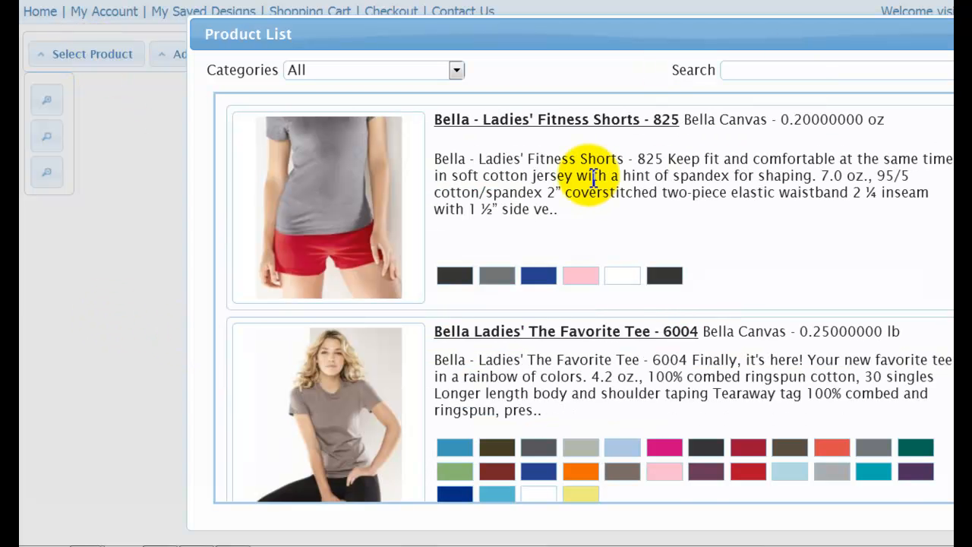
click(457, 72)
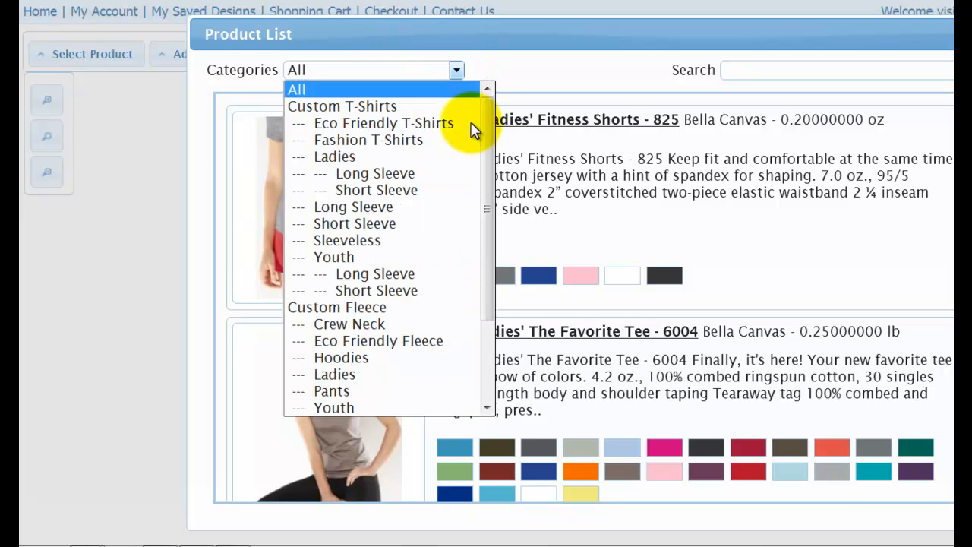
drag(485, 123, 485, 100)
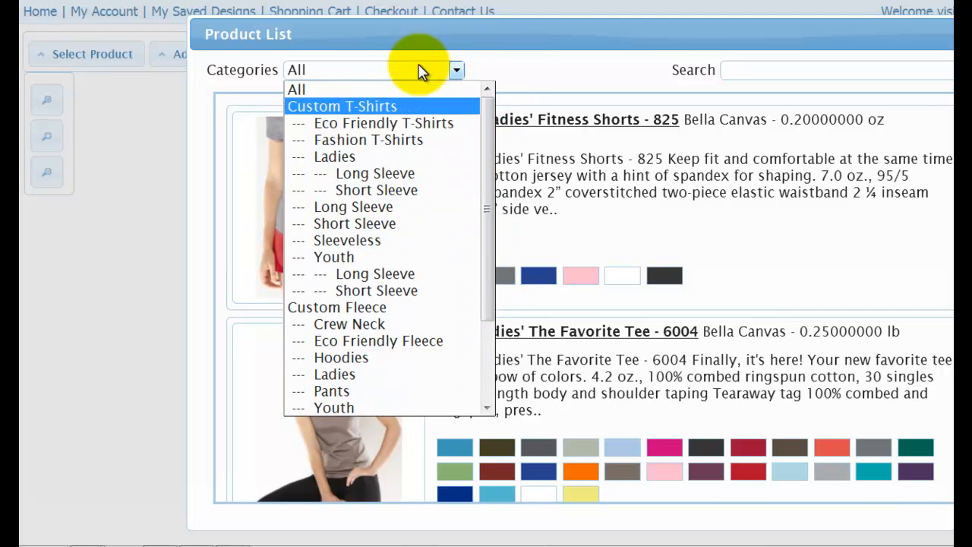
click(516, 72)
click(752, 76)
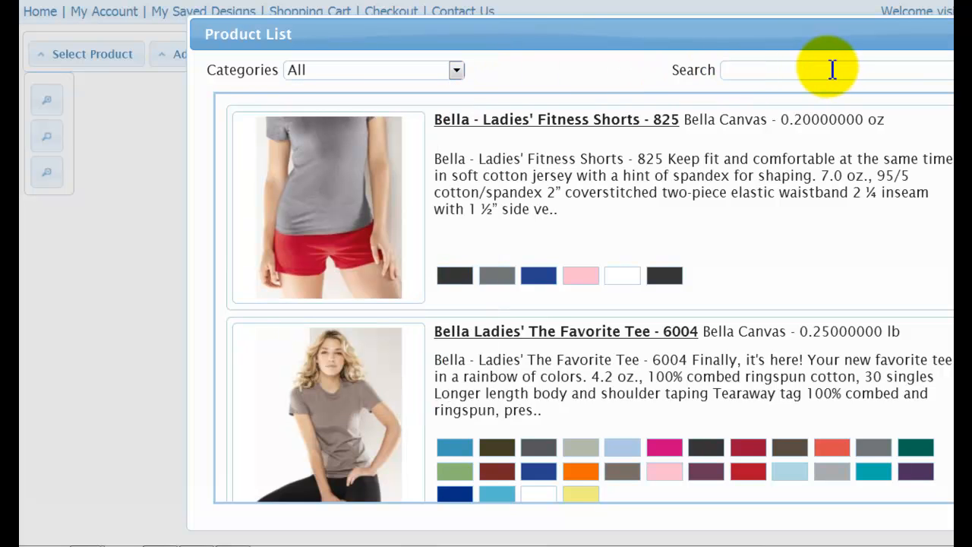
text(Hanes)
key(Return)
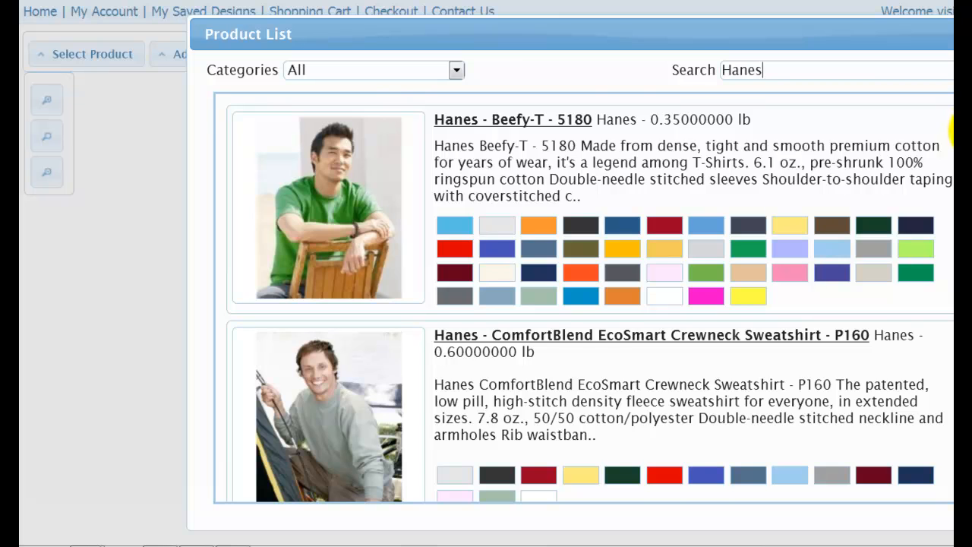
- Look through the Hanes products and choose the Hanes Beefy-T 5180 as the shirt to design
scroll(946, 228, down, 10)
drag(961, 357, 961, 89)
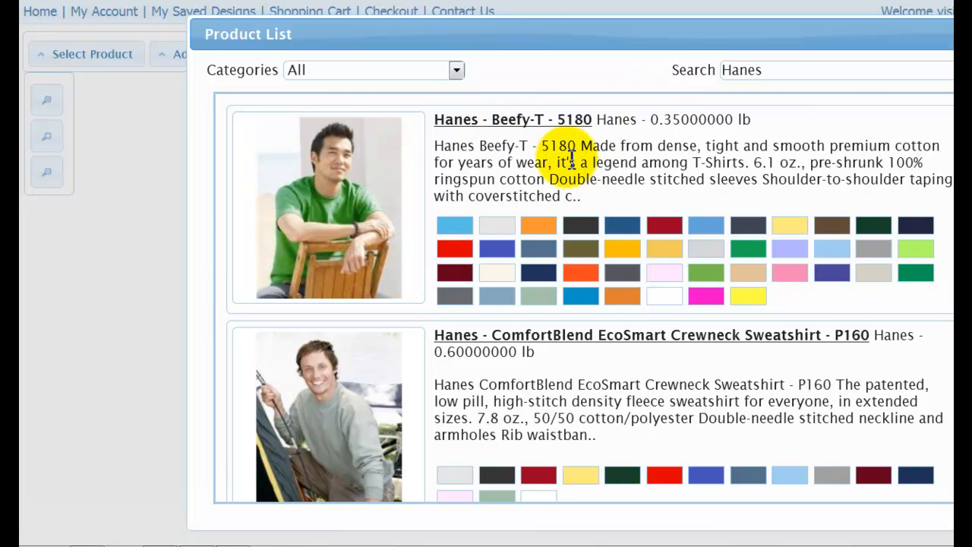
click(515, 123)
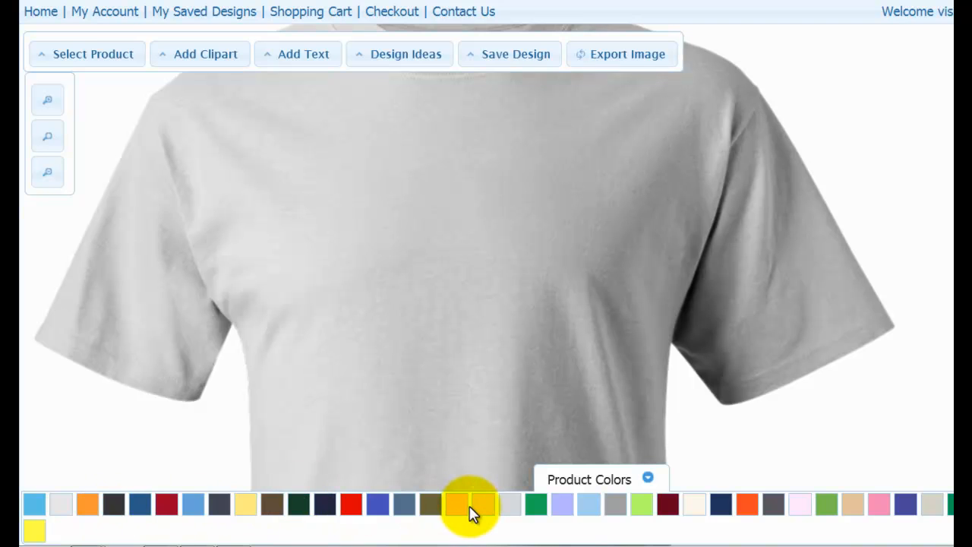
- Change the shirt color to red and collapse the product color palette
click(352, 507)
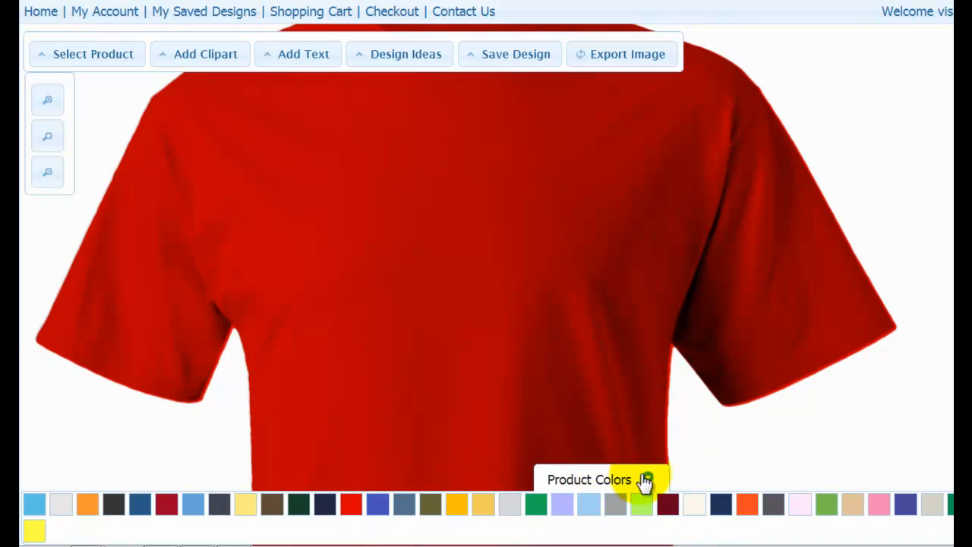
click(423, 283)
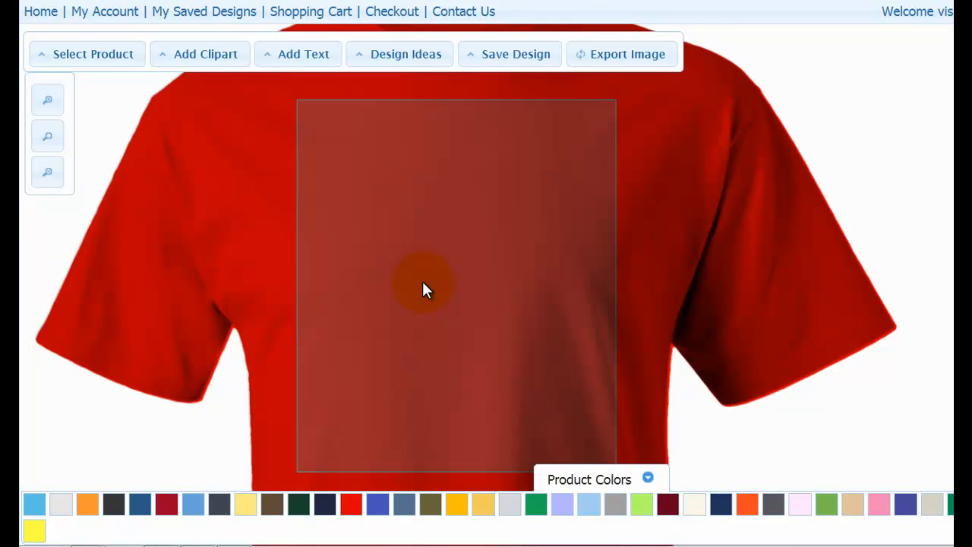
click(648, 478)
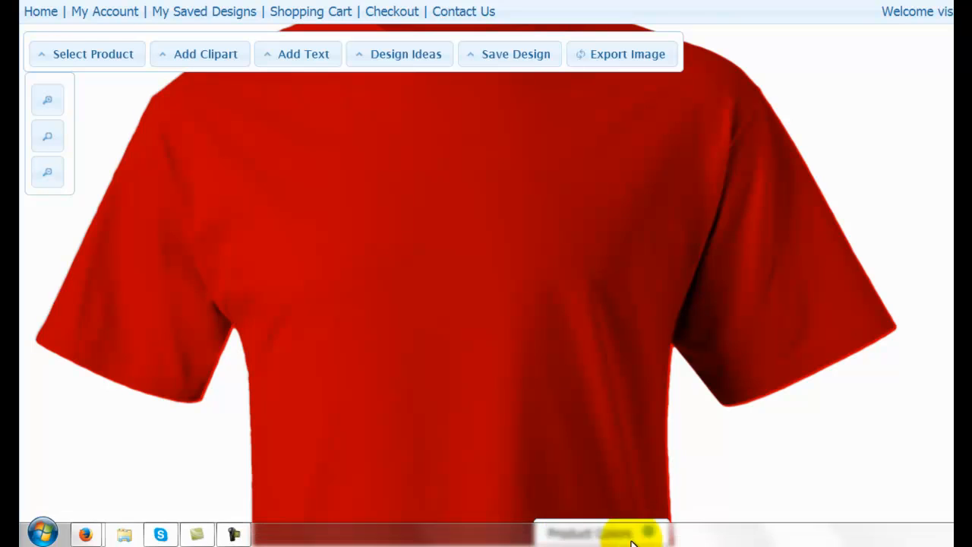
click(648, 534)
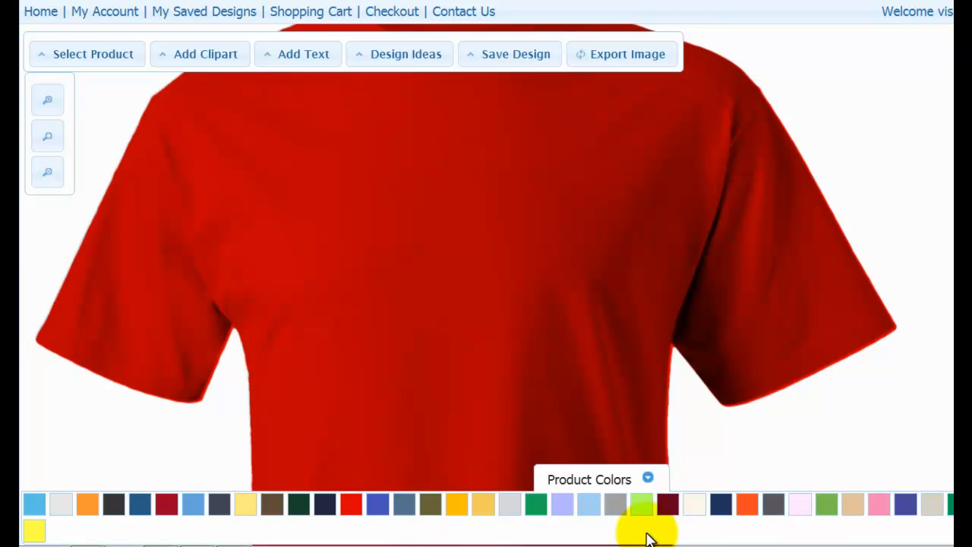
click(648, 480)
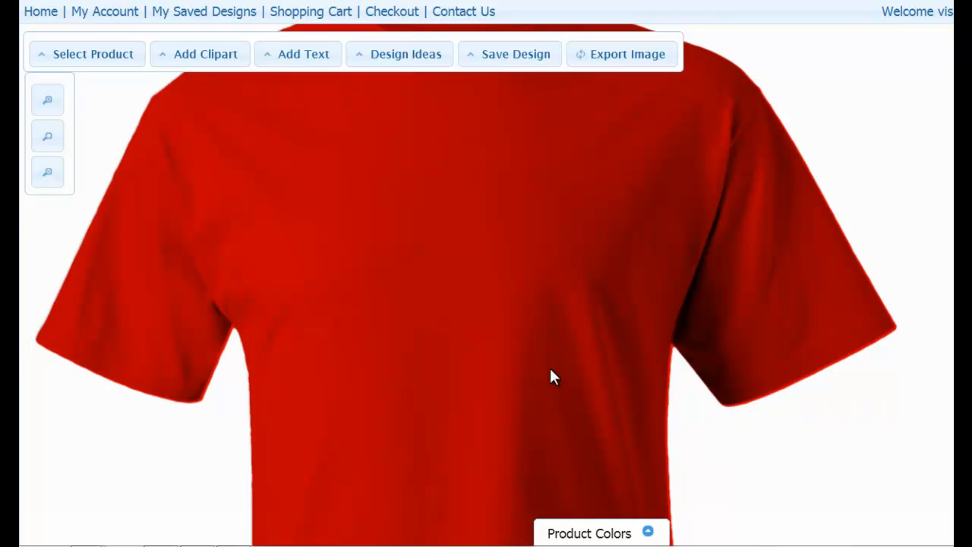
click(439, 290)
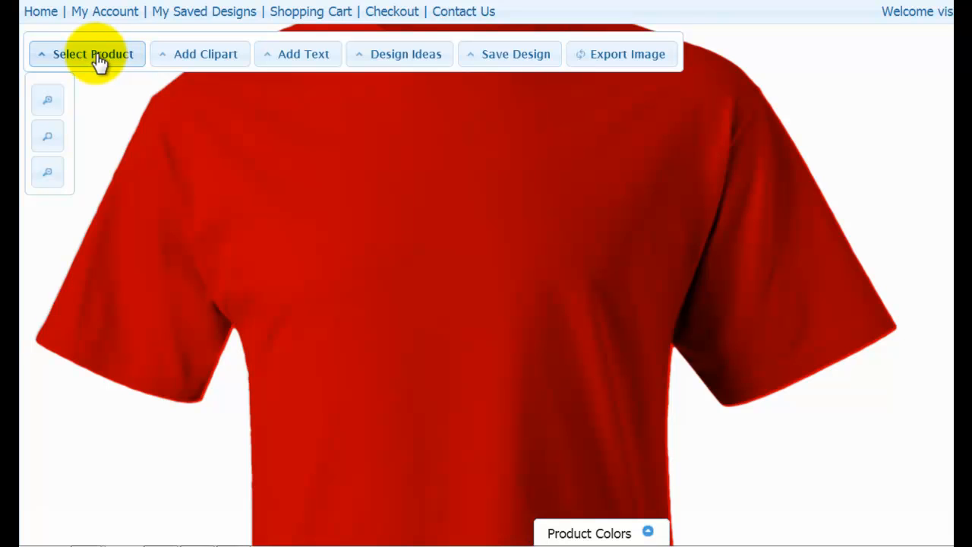
- Open the clipart library, load more results and browse the available artwork
click(217, 59)
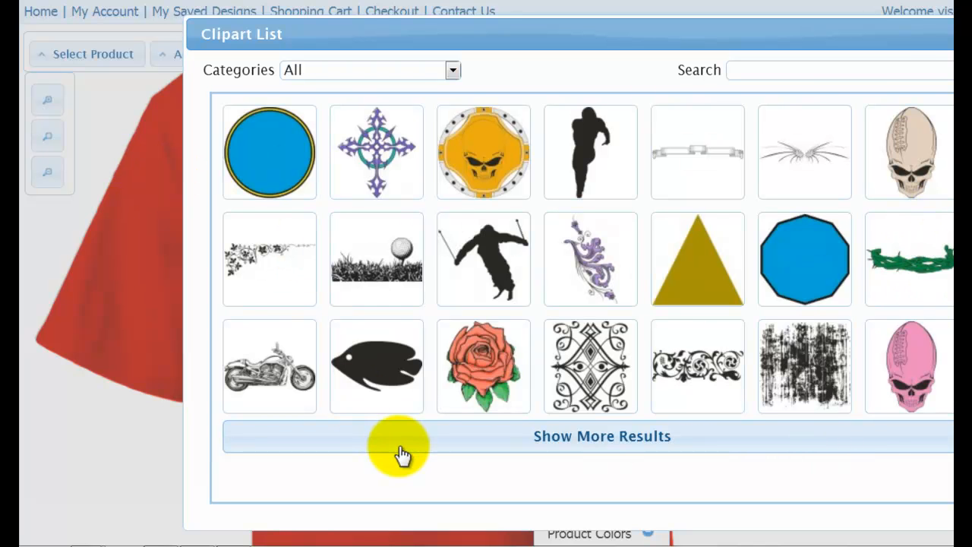
click(426, 441)
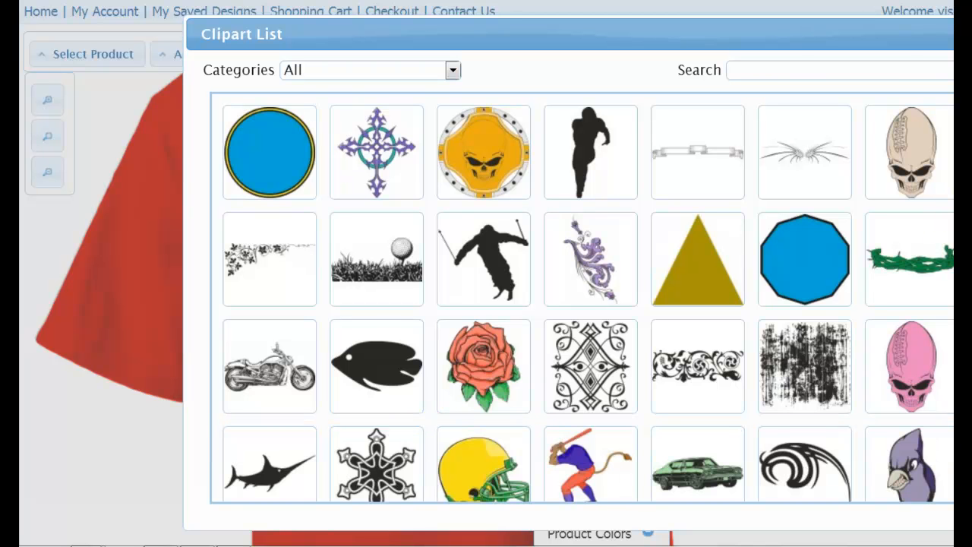
scroll(582, 298, down, 3)
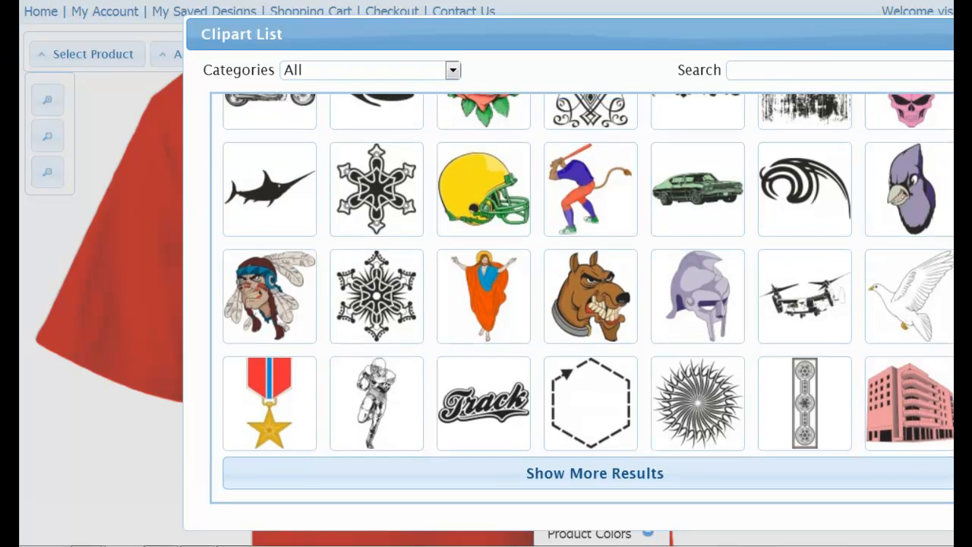
scroll(519, 106, up, 3)
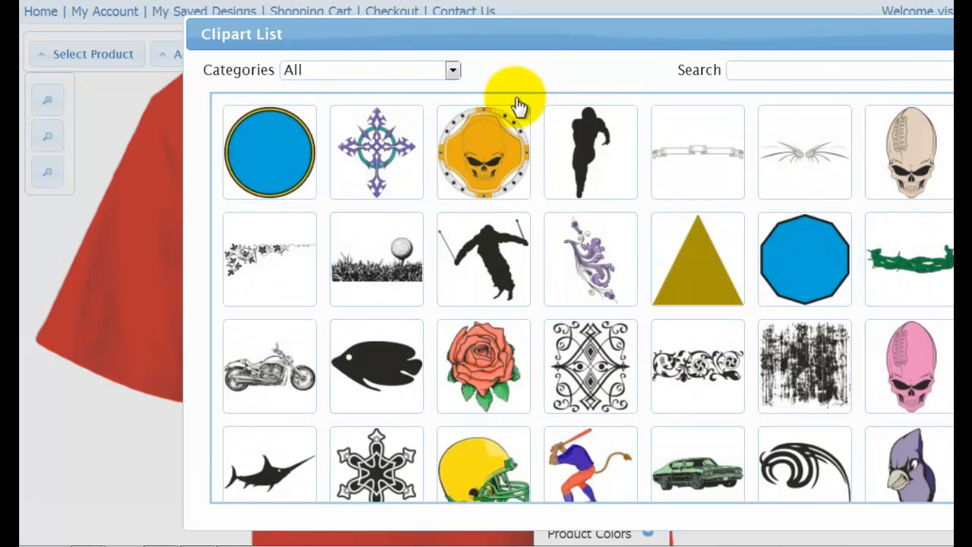
- Filter the clipart to the Radial Elements category and add the swirling sun with curved rays to the shirt
click(453, 70)
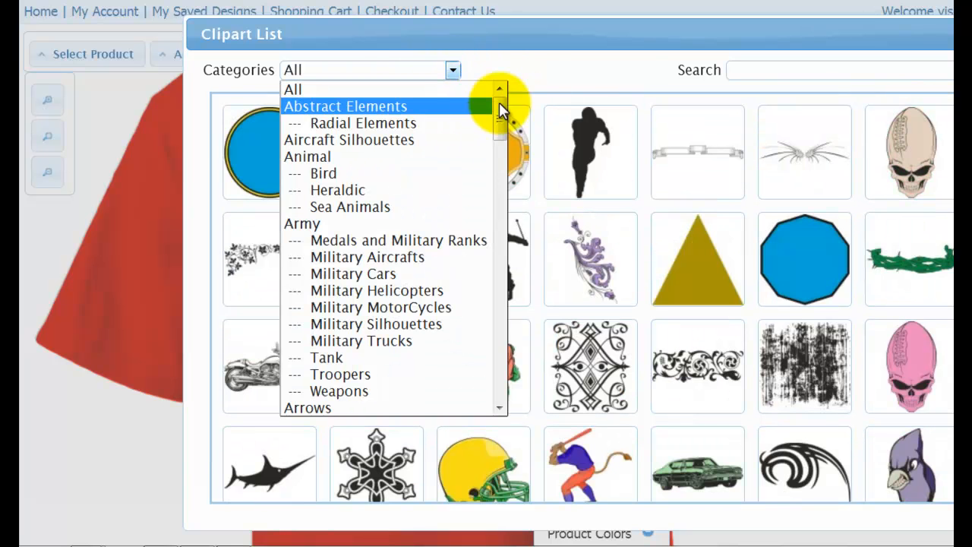
mouse_move(503, 106)
mouse_down()
mouse_move(506, 371)
mouse_move(527, 147)
mouse_move(513, 108)
mouse_up()
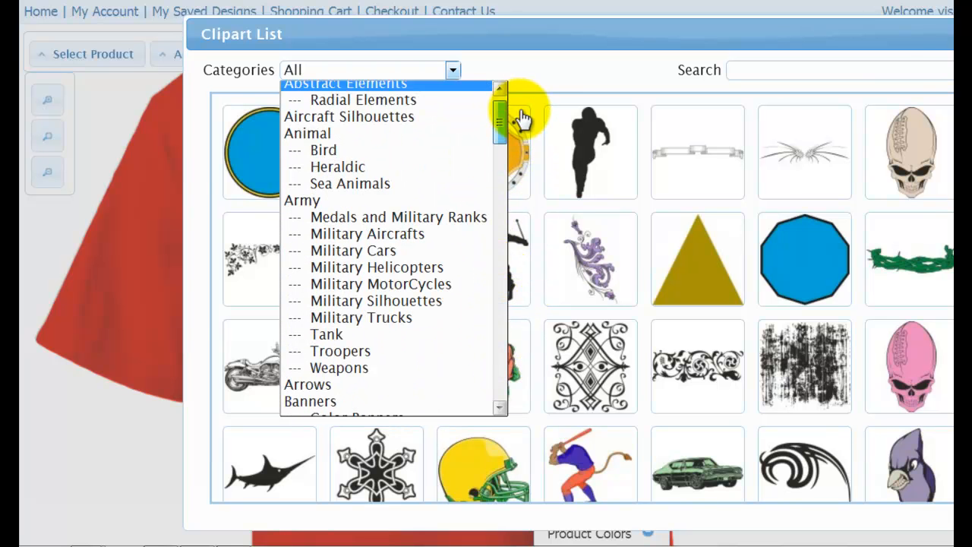
click(348, 101)
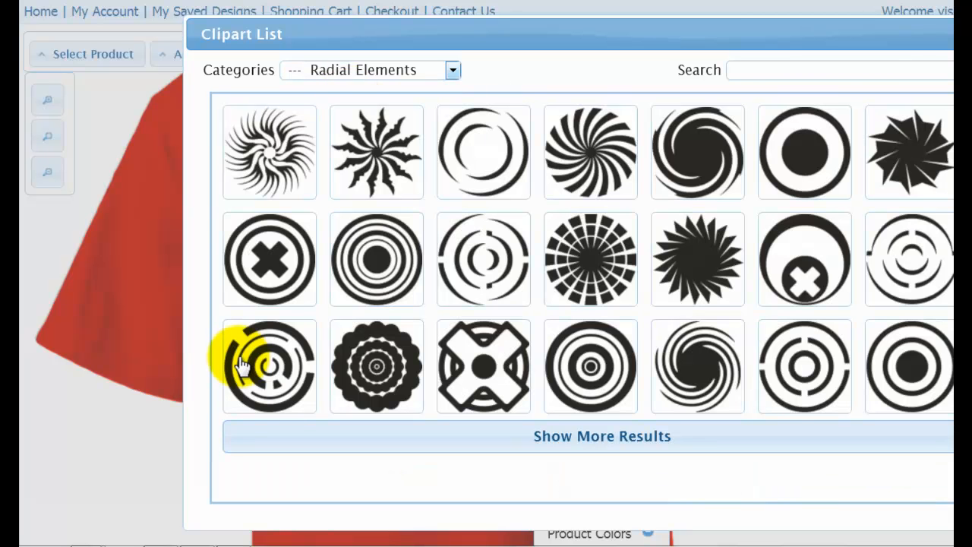
click(380, 300)
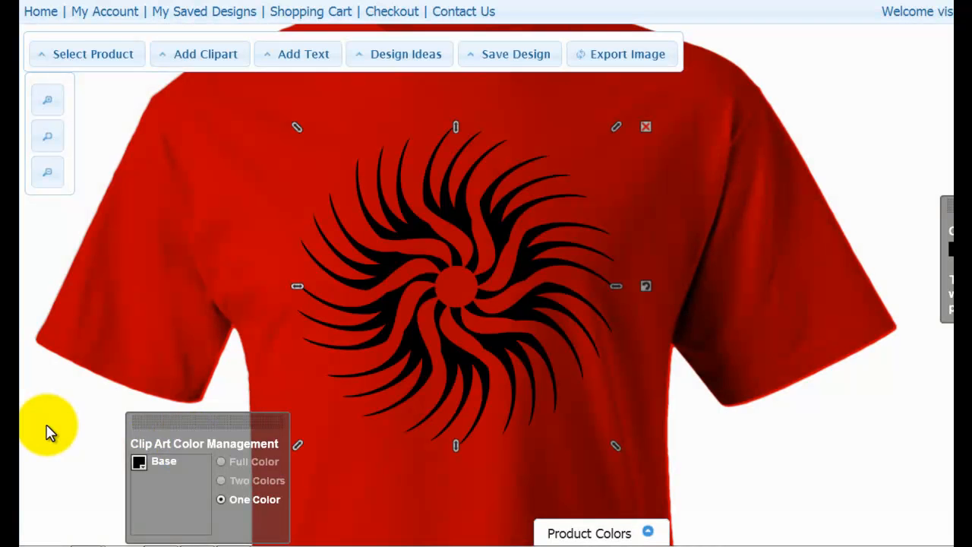
- Arrange the floating clipart color, colors used and size and alignment palettes beside the artwork so all are fully visible
drag(96, 192, 150, 167)
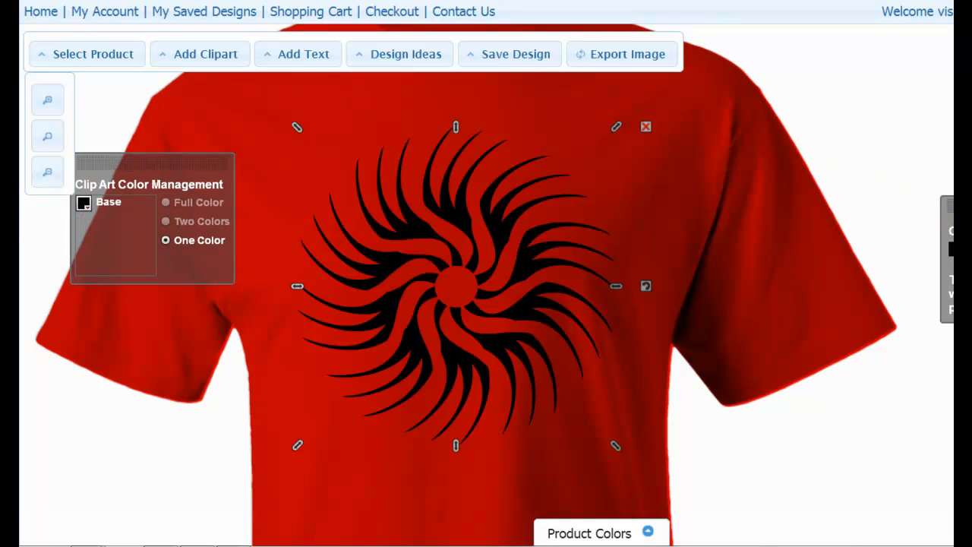
drag(950, 204, 741, 140)
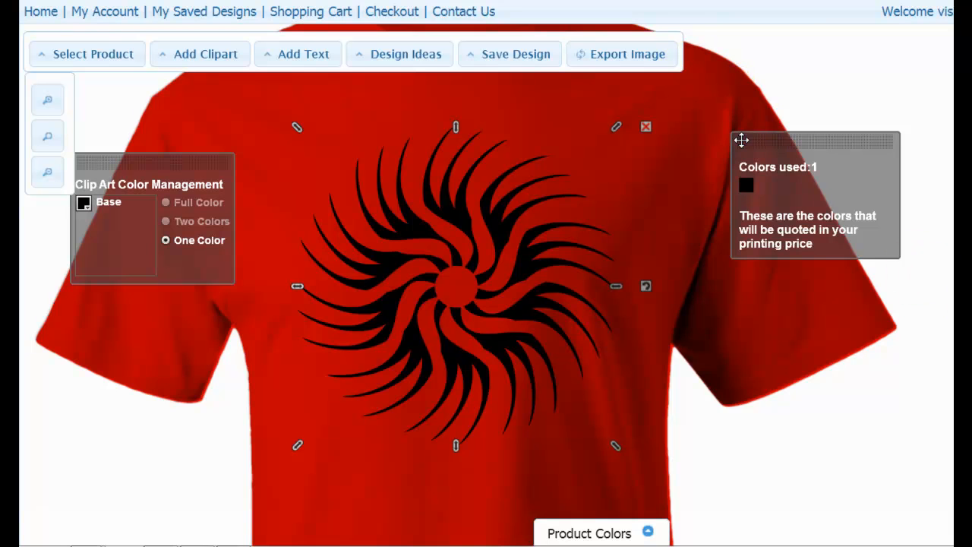
drag(741, 140, 723, 93)
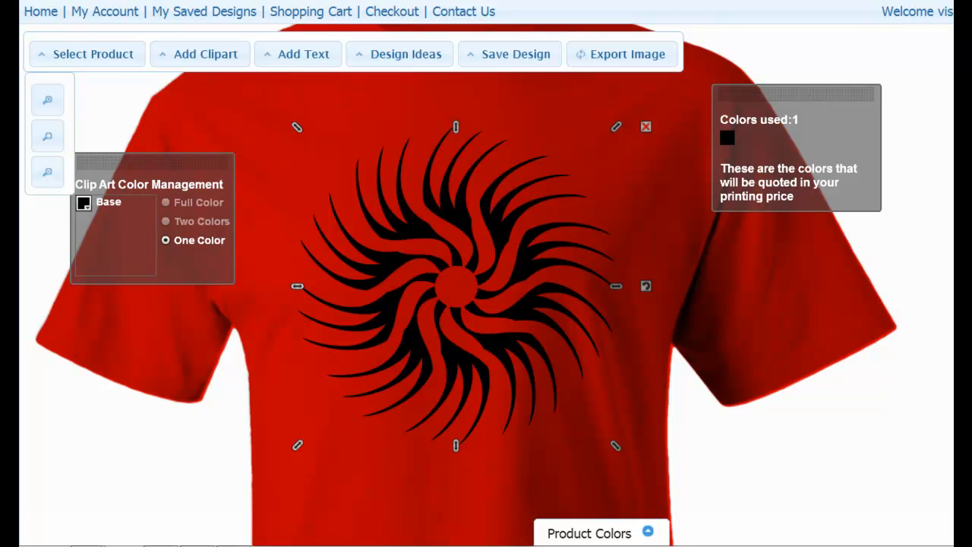
drag(969, 292, 770, 277)
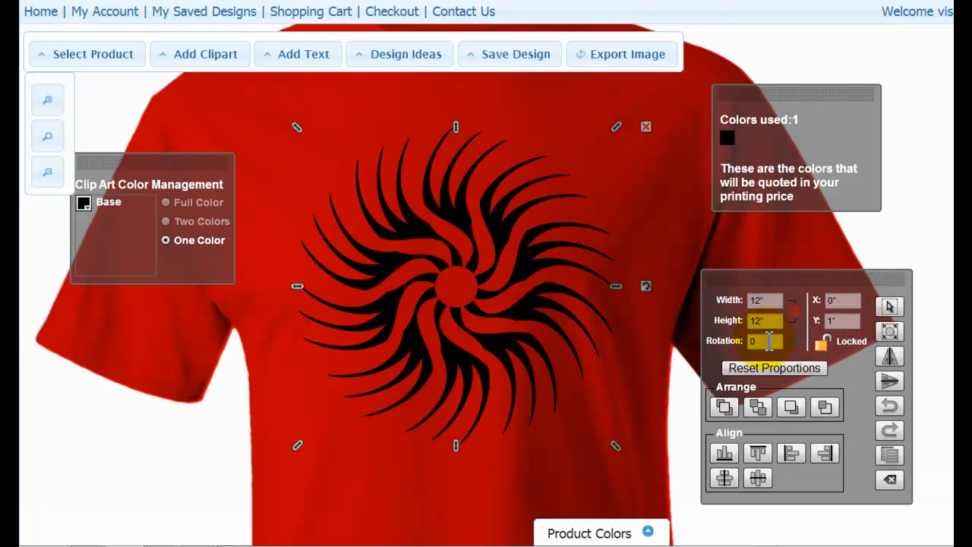
click(40, 462)
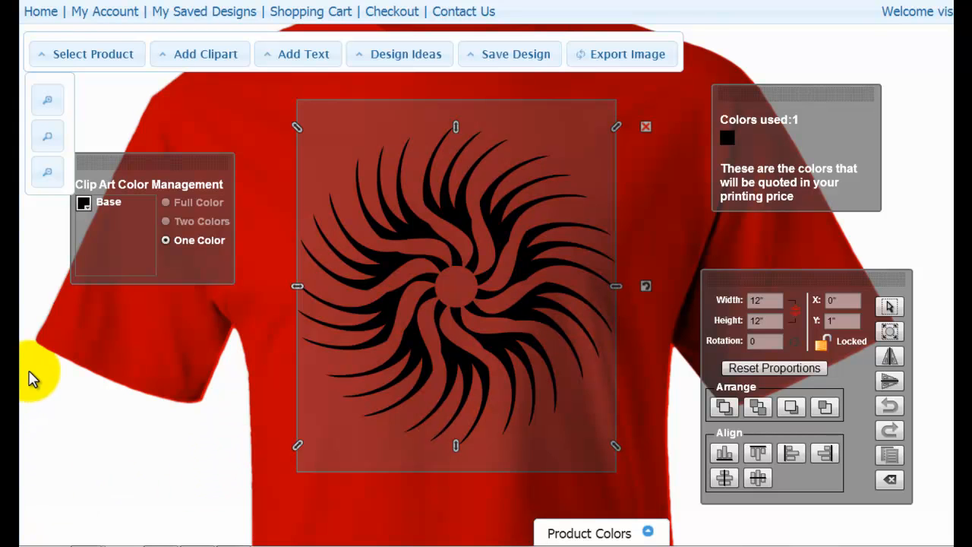
- Change the sun clipart's base color from the color palette to white
click(83, 203)
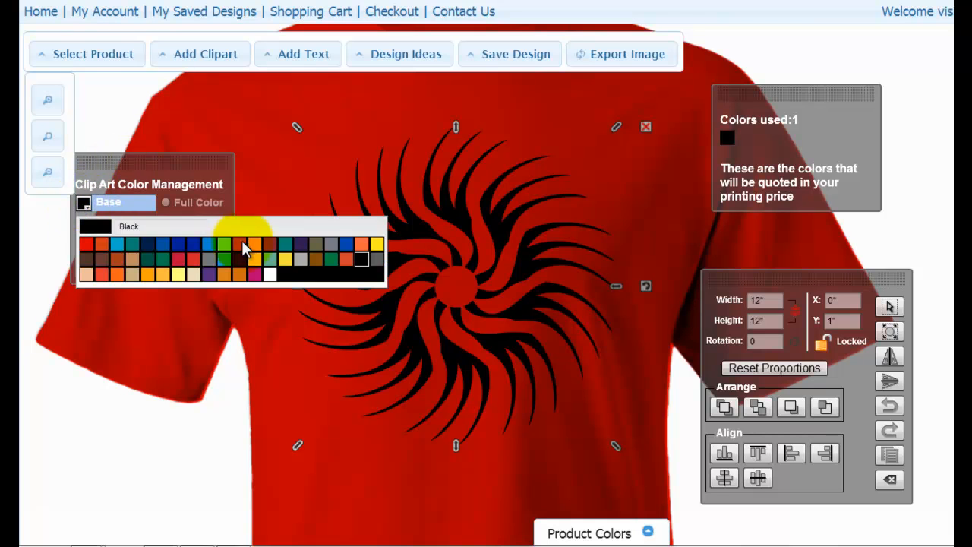
click(263, 276)
click(149, 262)
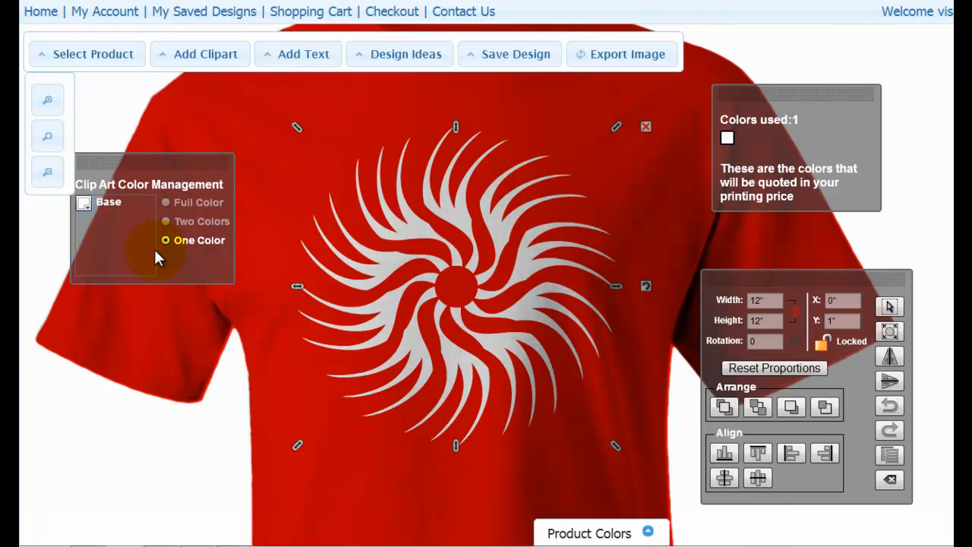
- Rotate the white sun clipart clockwise by about 11.5 degrees on the shirt front
click(448, 293)
click(85, 205)
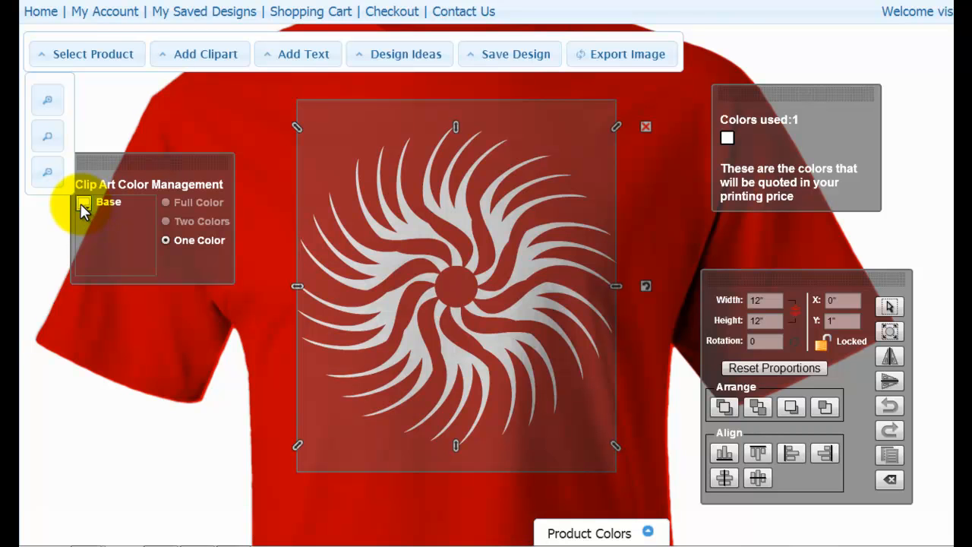
click(729, 106)
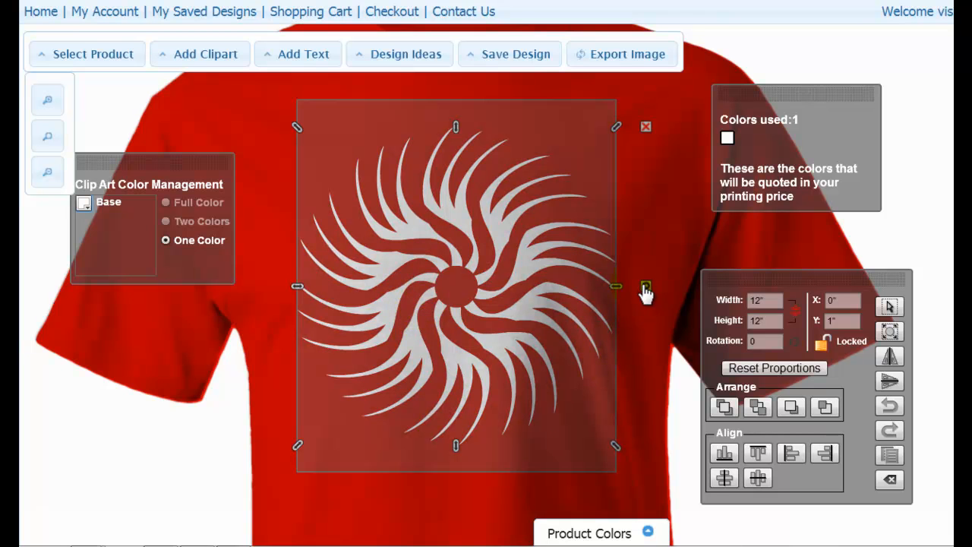
drag(645, 291, 640, 328)
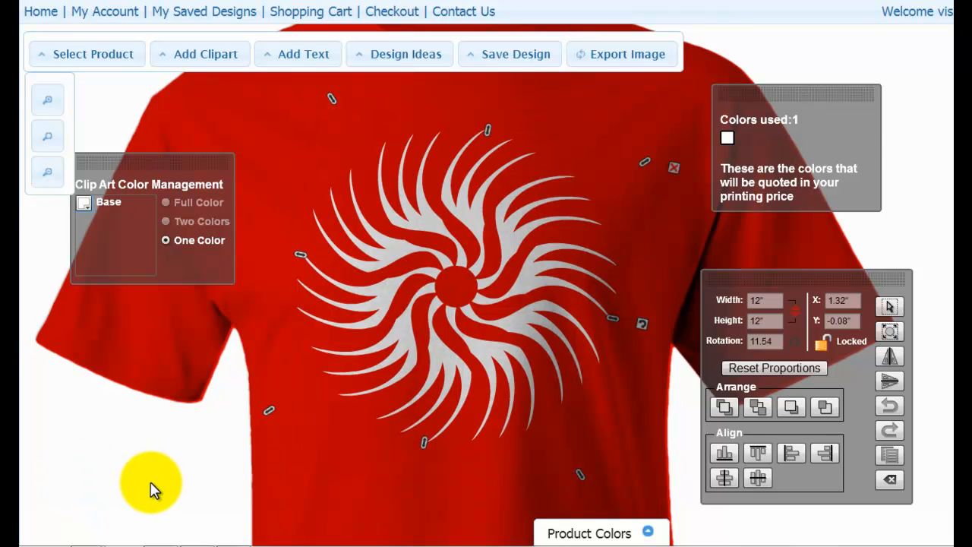
- Add a text object to the shirt and arrange the floating text, colors used and size and alignment palettes around the artwork
click(152, 490)
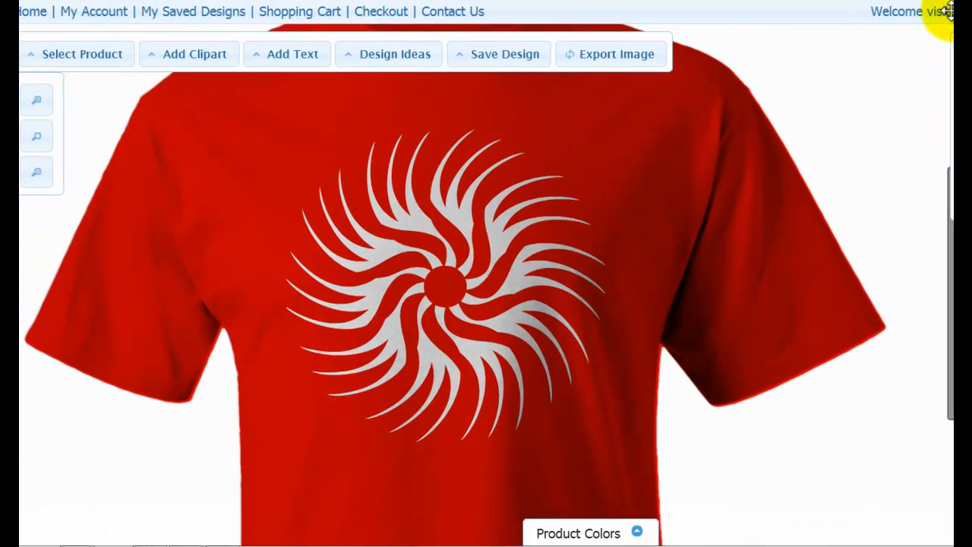
click(294, 243)
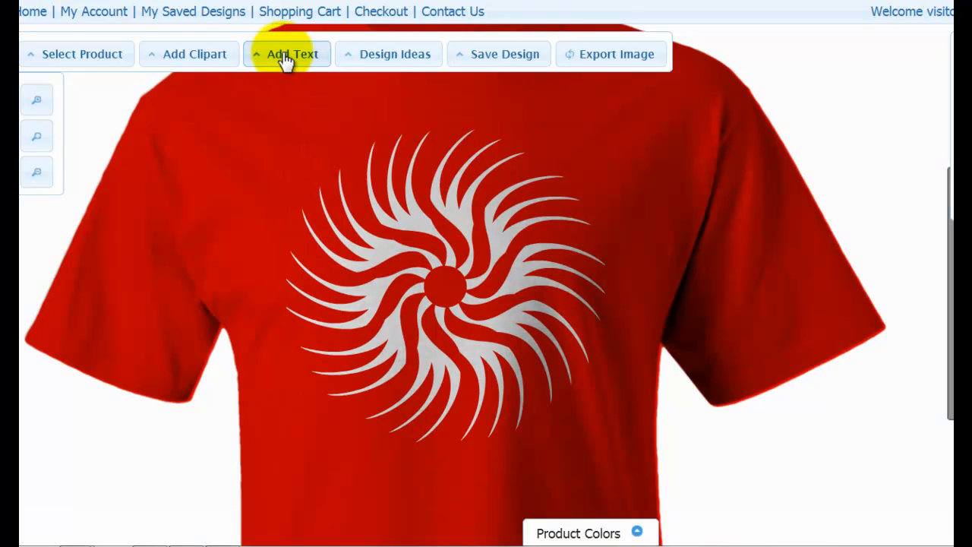
click(286, 60)
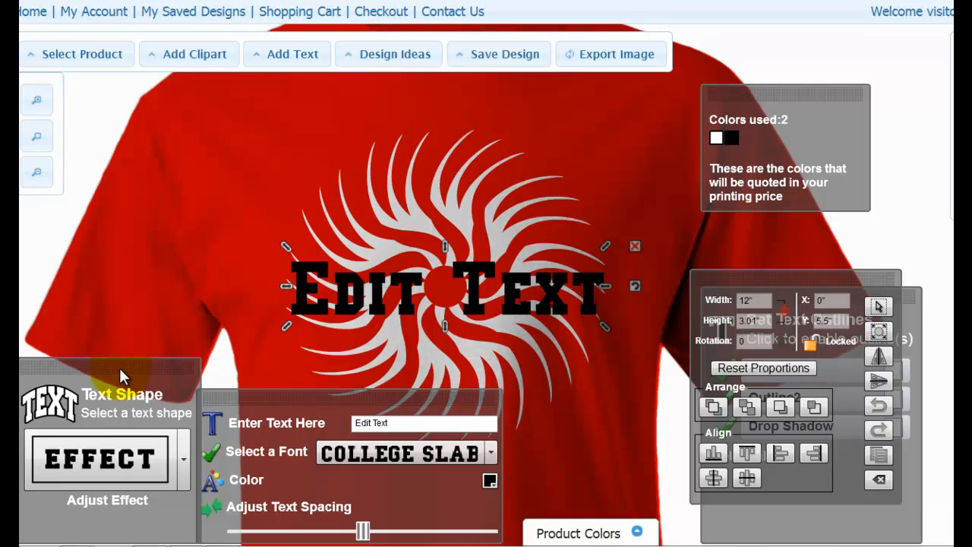
drag(124, 366, 163, 152)
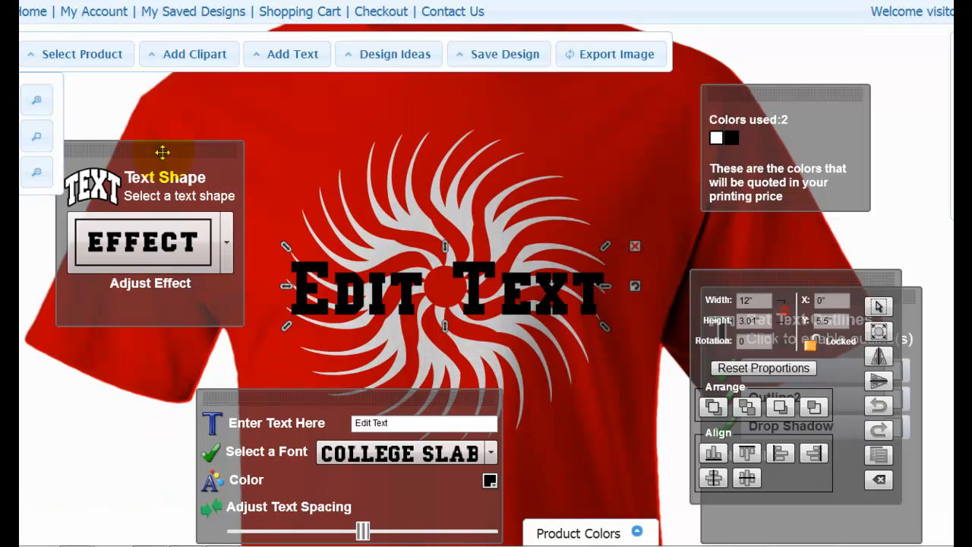
drag(284, 397, 109, 397)
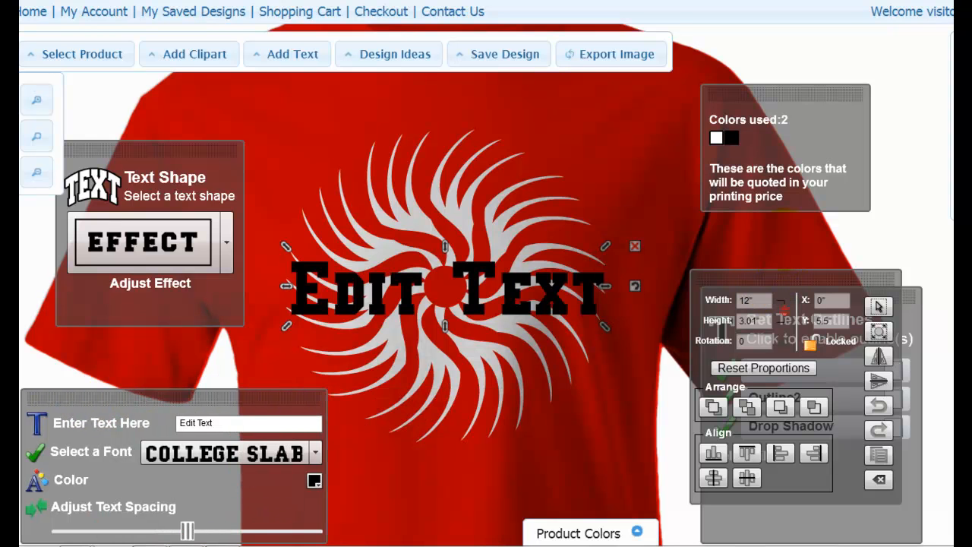
drag(766, 275, 782, 236)
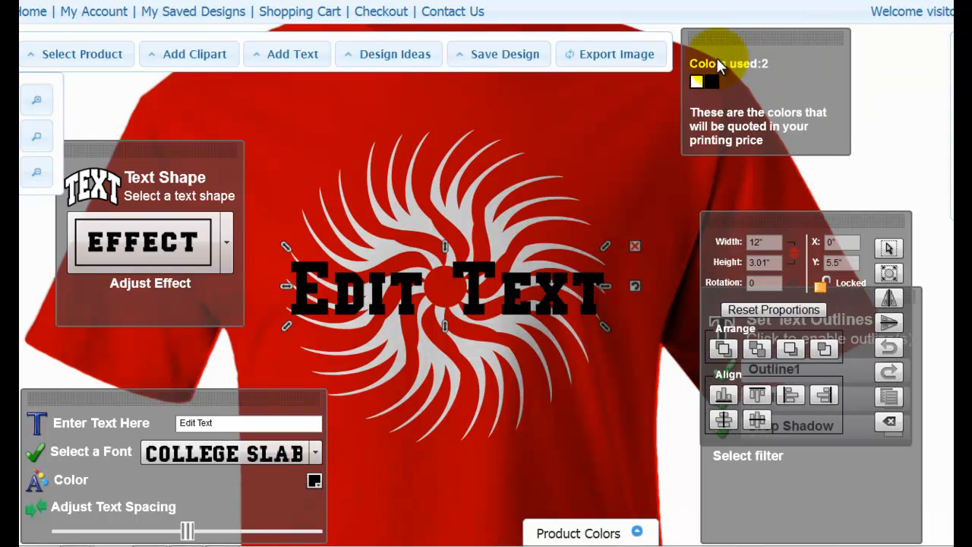
drag(764, 37, 792, 36)
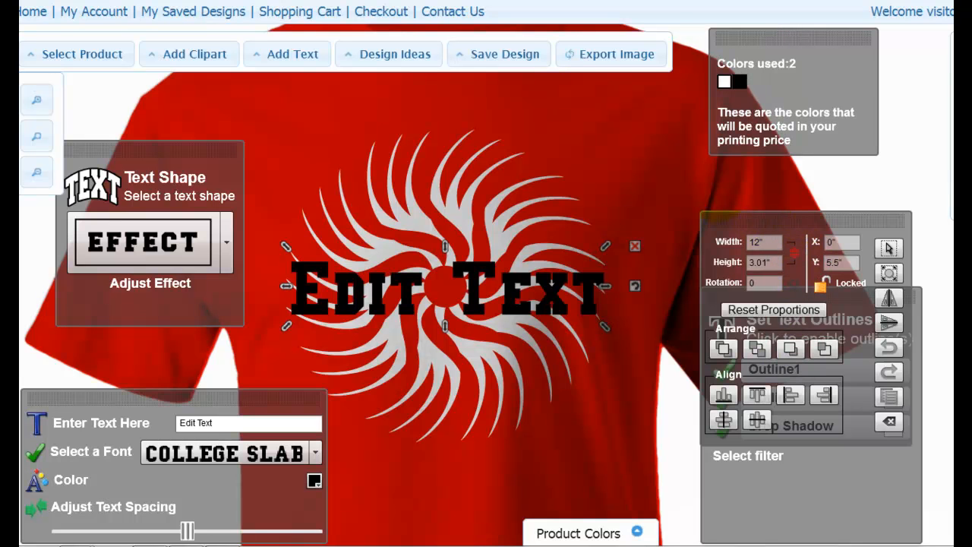
drag(765, 219, 716, 190)
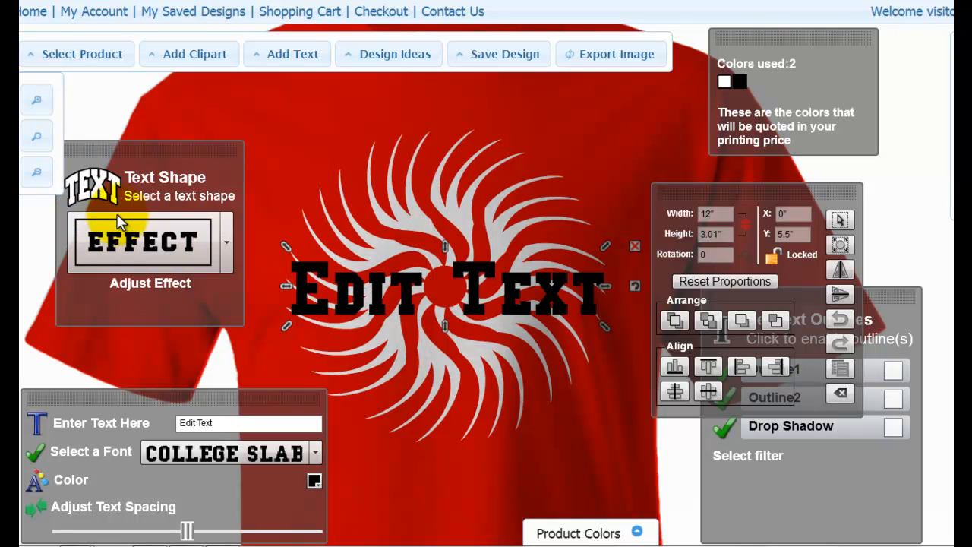
click(228, 243)
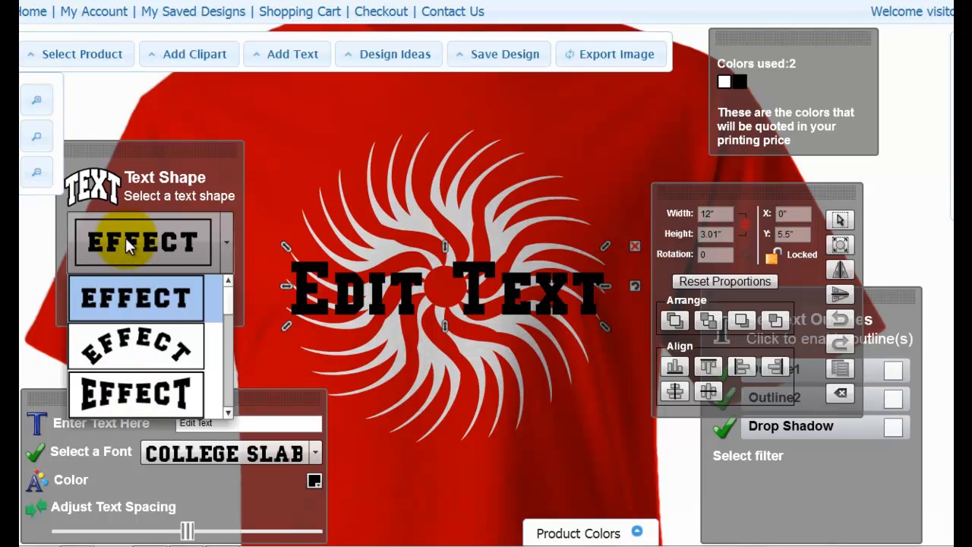
click(227, 234)
click(153, 251)
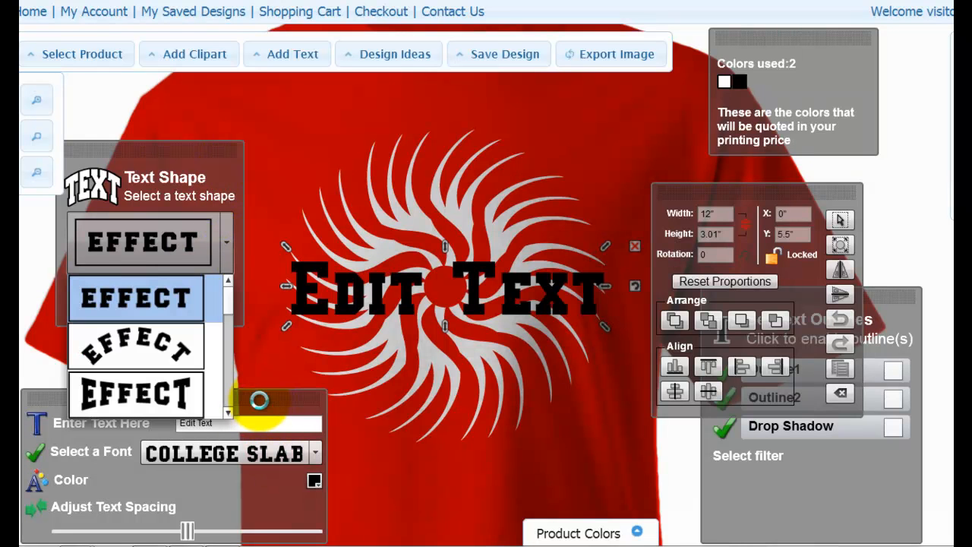
- Move the text entry palette clear of the window's edge and replace the placeholder text with "Bullseye"
drag(259, 399, 258, 354)
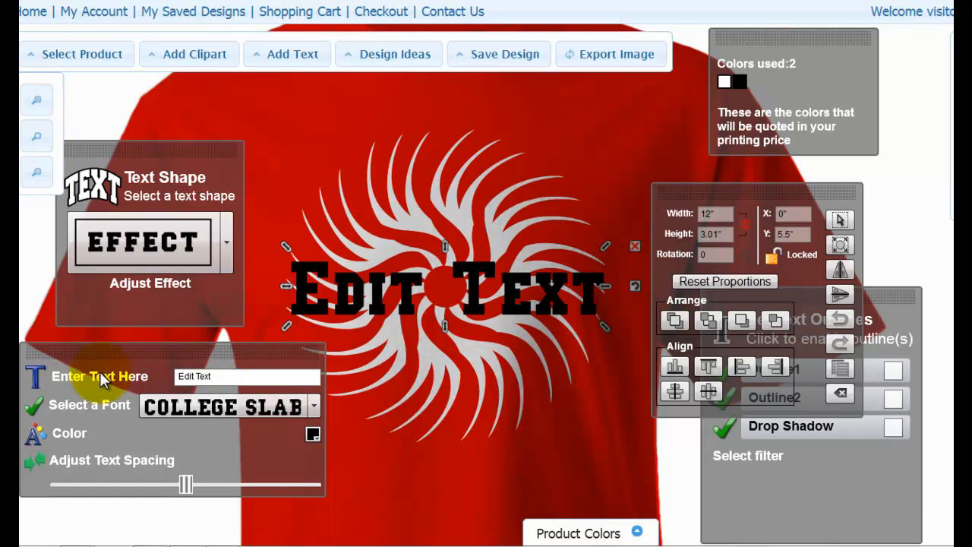
click(186, 377)
drag(185, 377, 170, 378)
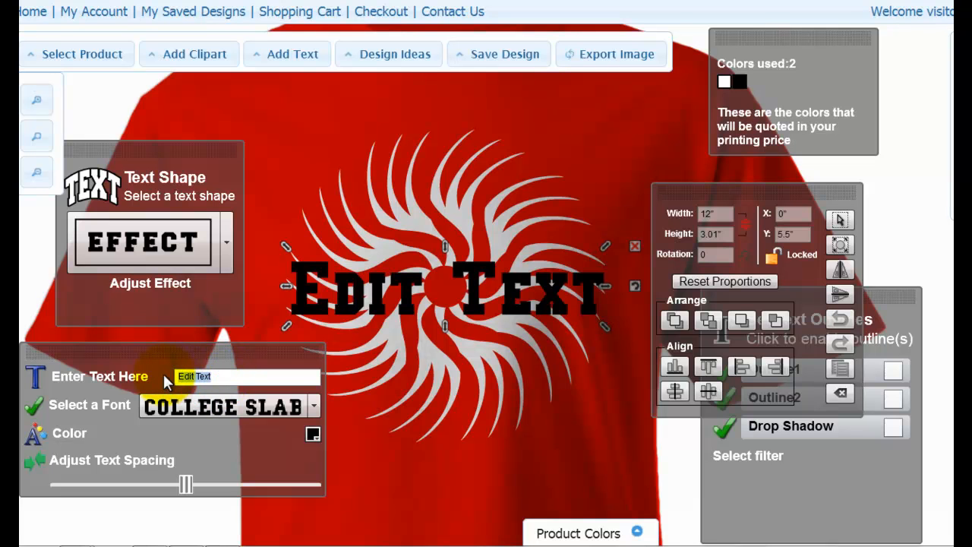
text(Bullsy)
key(BackSpace)
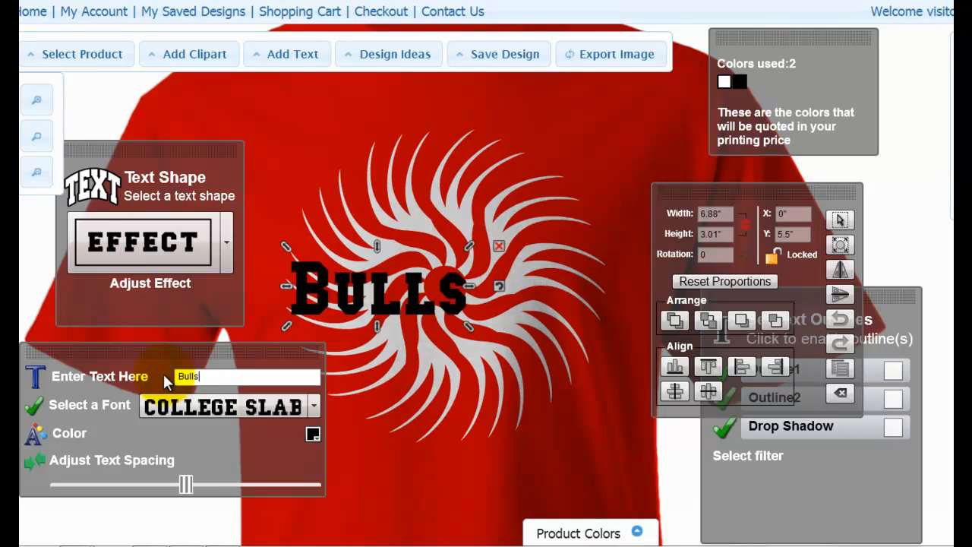
text(eye)
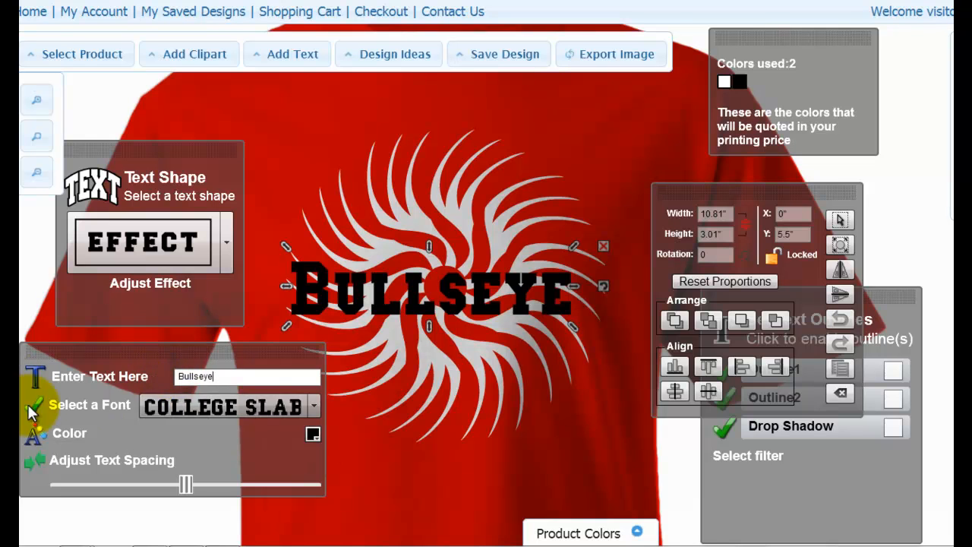
- Set the Bullseye text's font to Day Roman and view the available text colors without changing the black
click(315, 408)
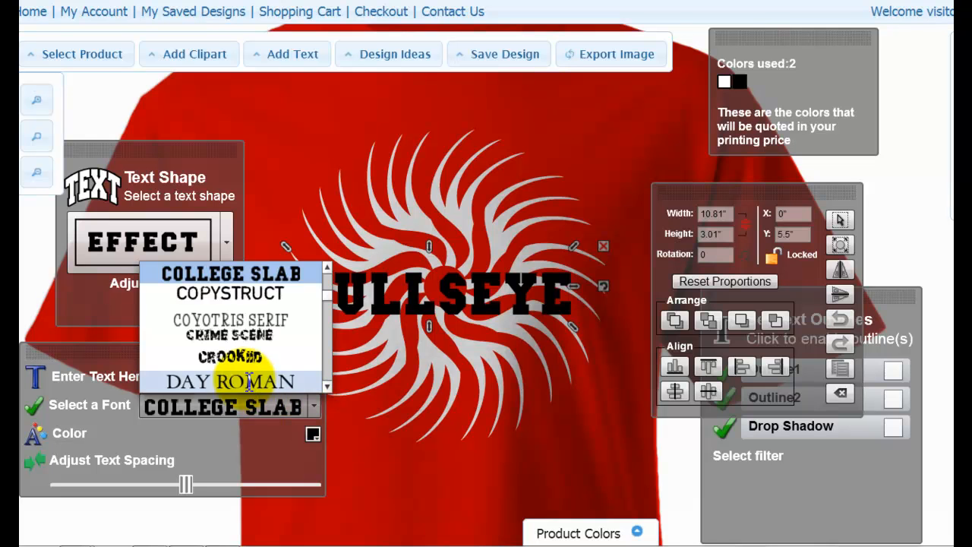
click(243, 380)
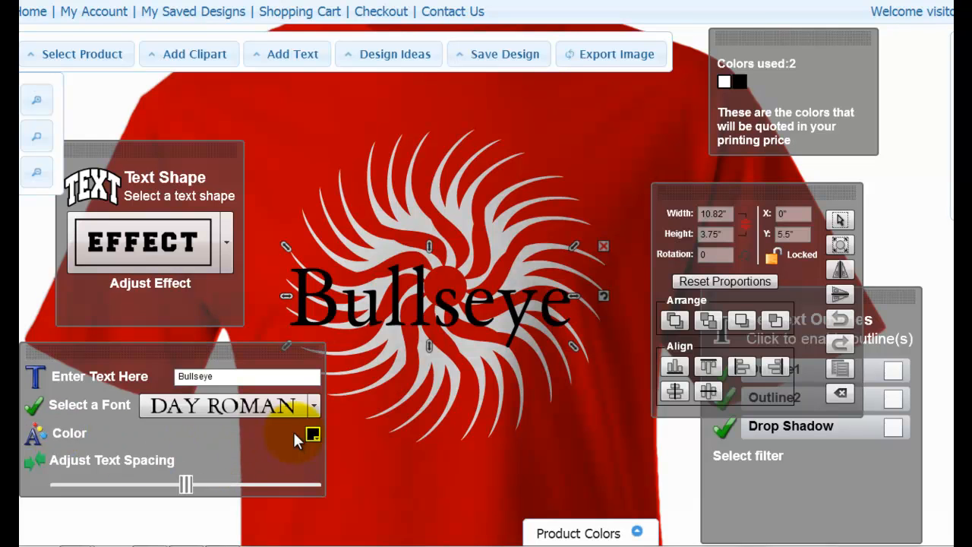
click(313, 437)
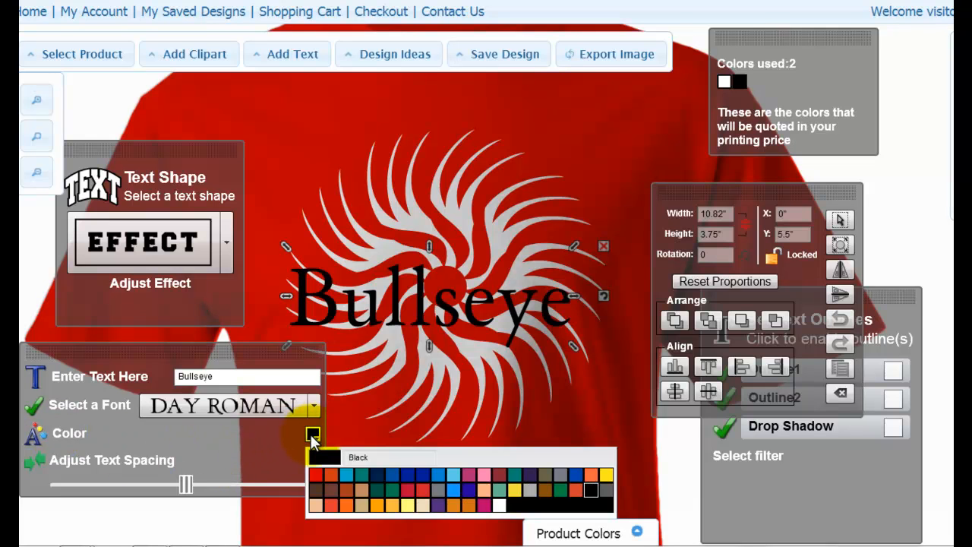
click(312, 438)
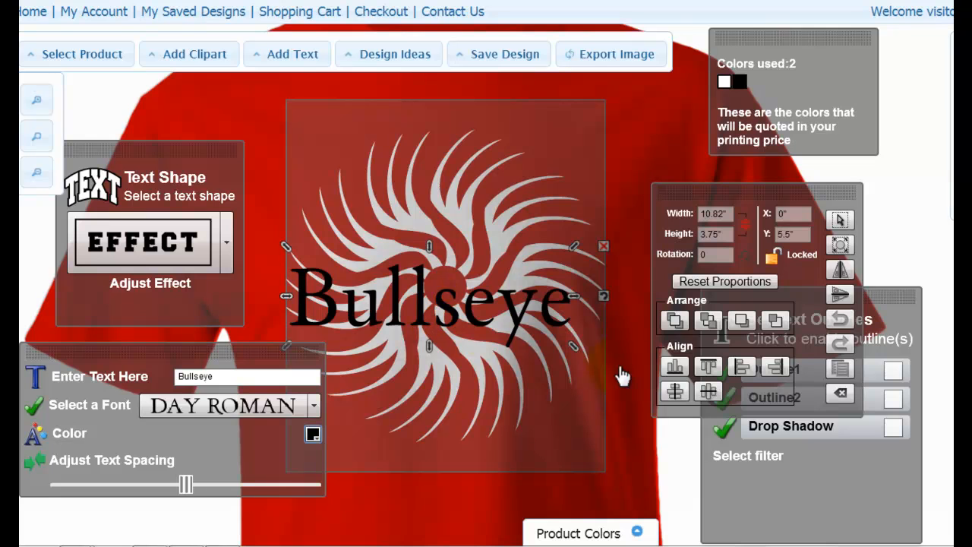
- Center the Bullseye text horizontally and vertically in the print area, enable its Outline1 effect and deselect it
click(673, 393)
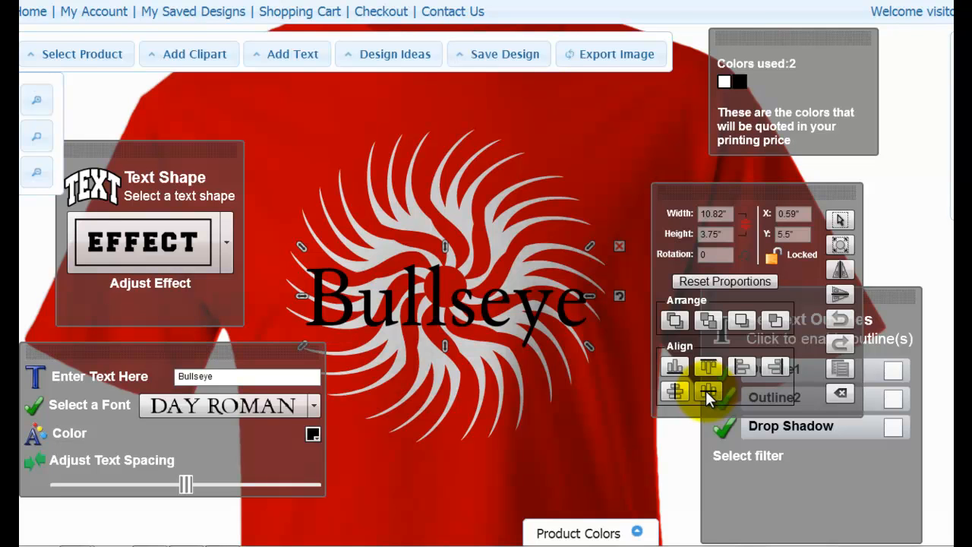
click(706, 390)
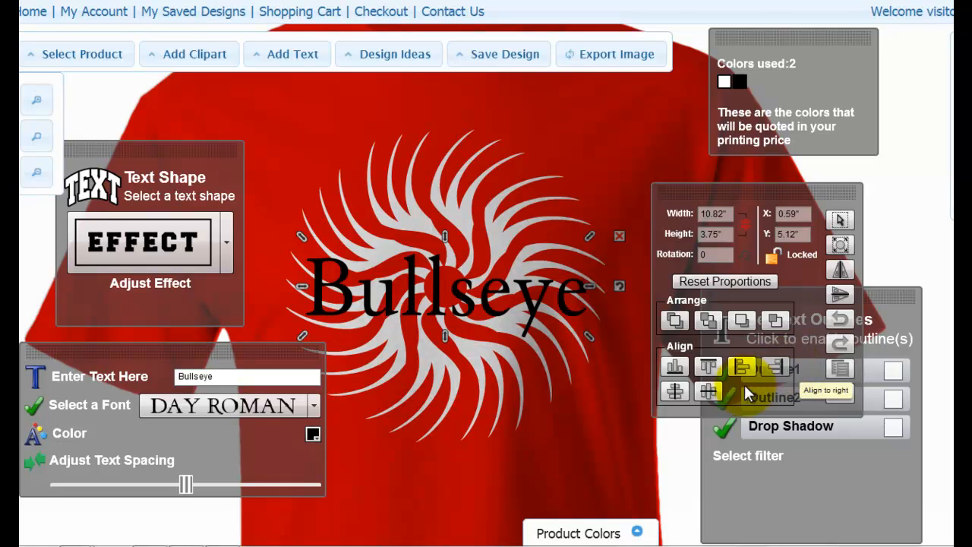
click(875, 290)
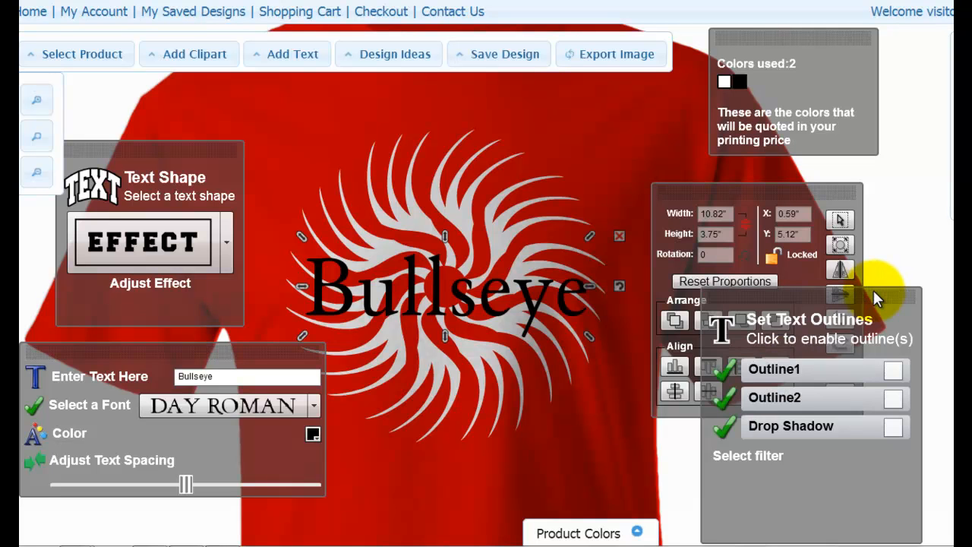
click(893, 371)
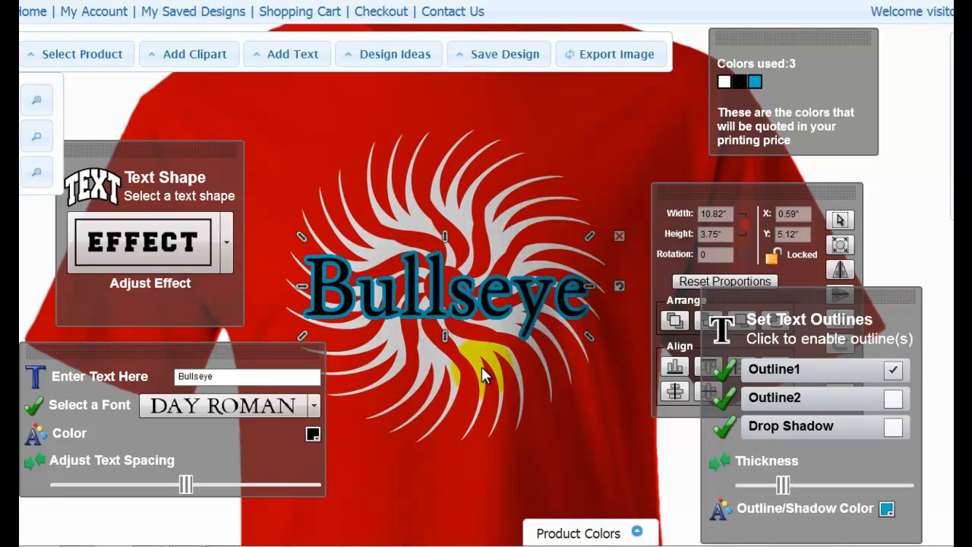
click(370, 448)
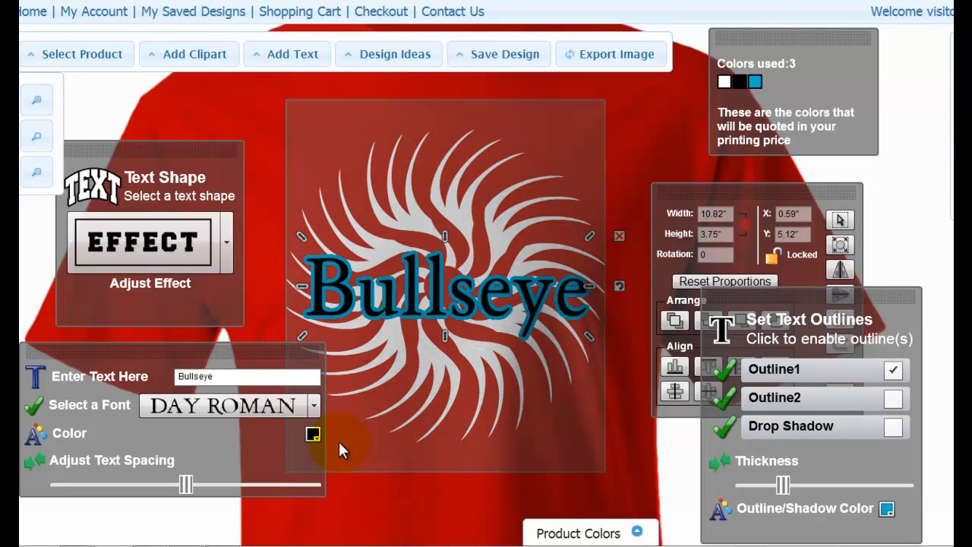
click(154, 99)
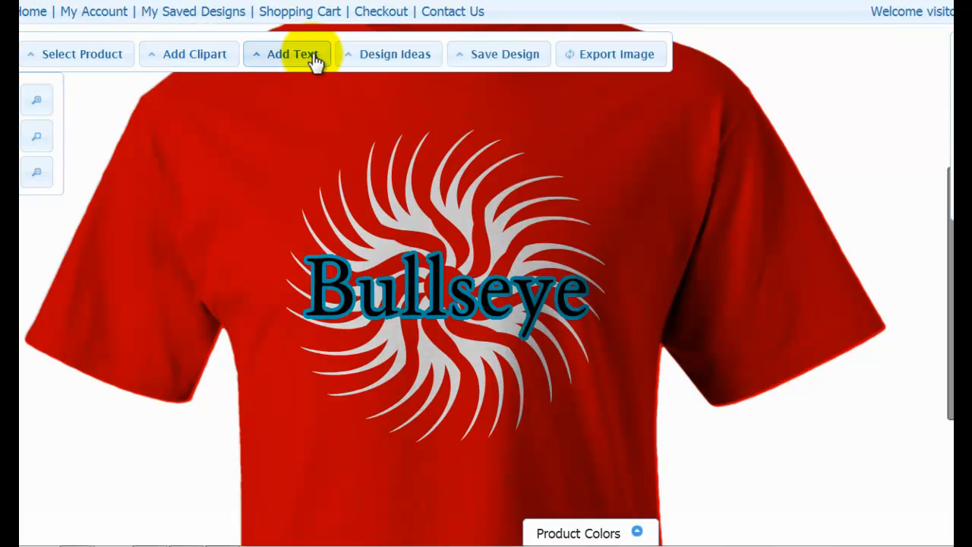
- Delete the Bullseye text and the white sun clipart from the shirt front
click(532, 303)
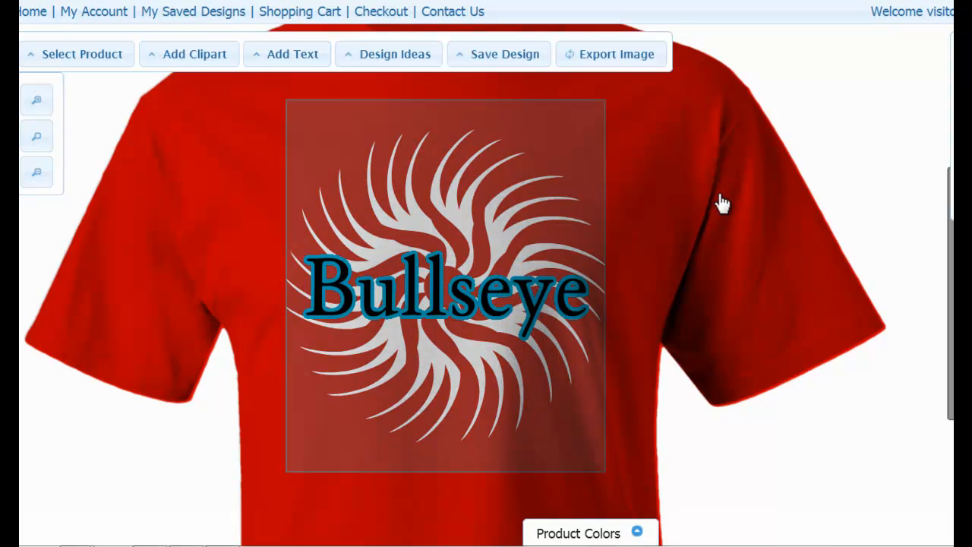
click(534, 312)
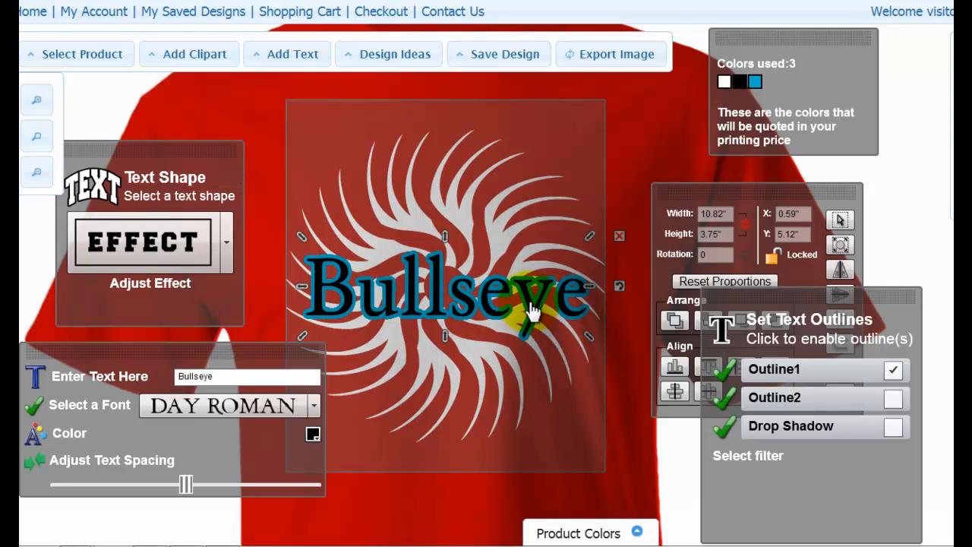
click(619, 237)
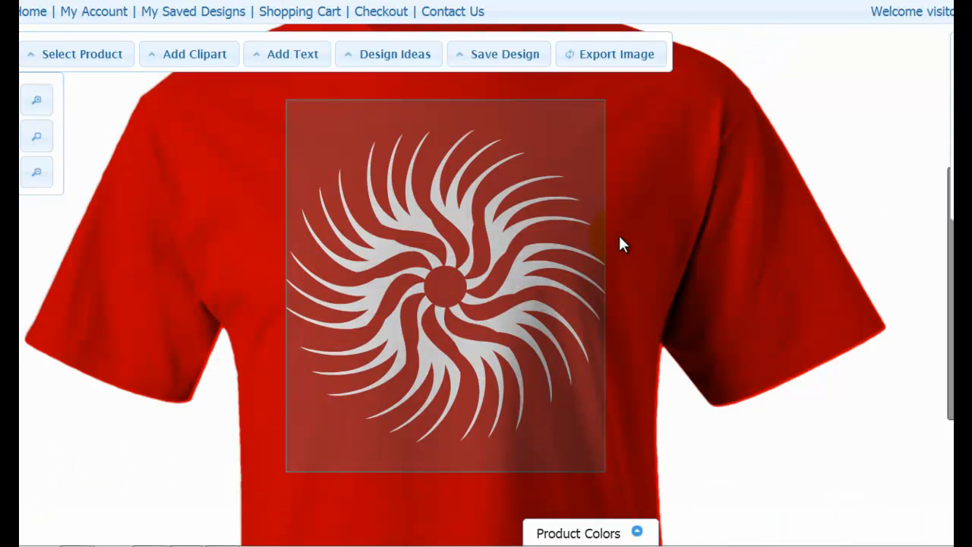
click(530, 271)
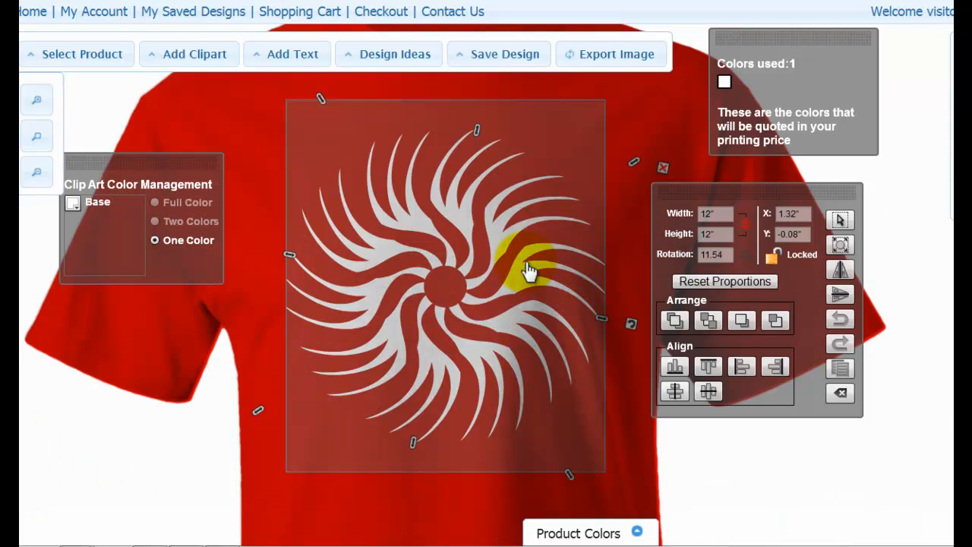
click(662, 163)
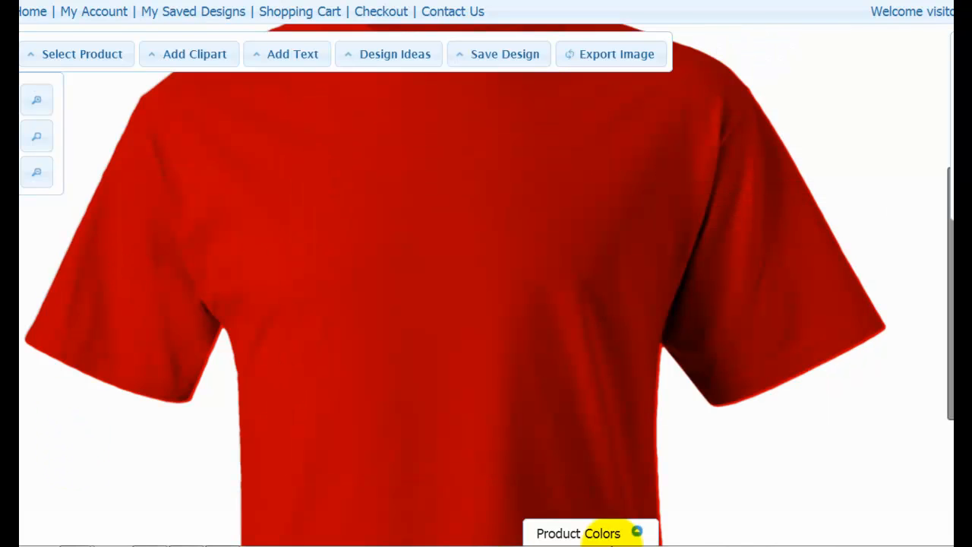
- Change the shirt's product color from the color swatches to dark maroon
click(638, 533)
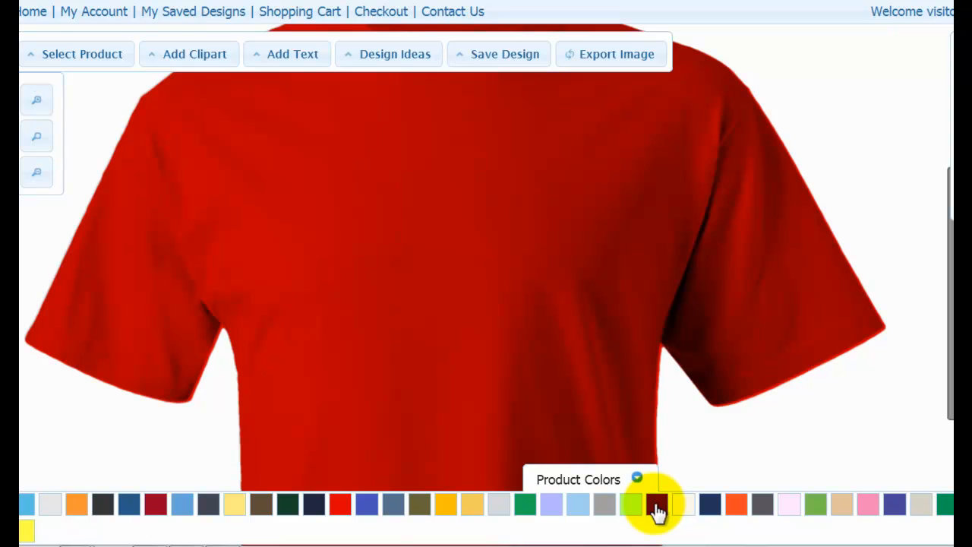
click(657, 512)
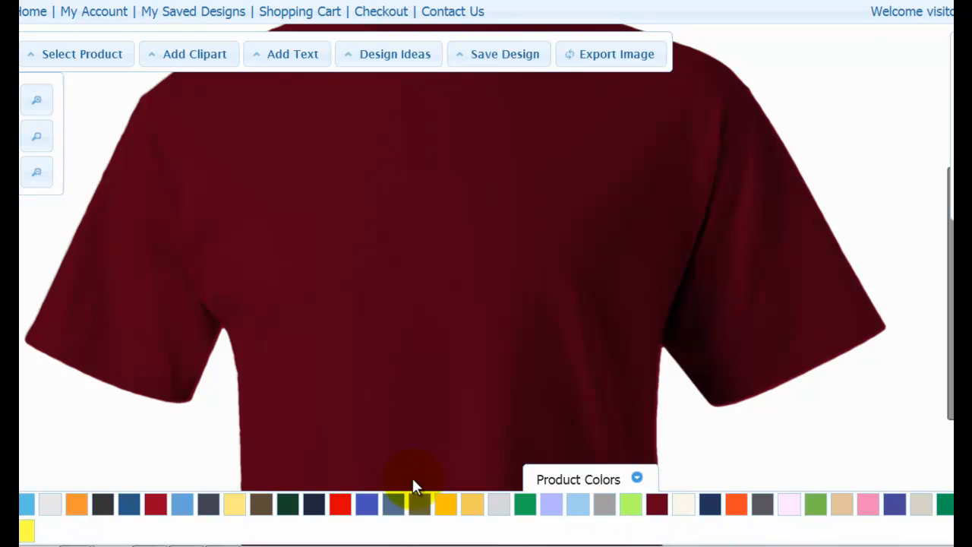
- Filter the design idea templates to the Military category and apply the United States Army Warrior tank design to the shirt
click(381, 56)
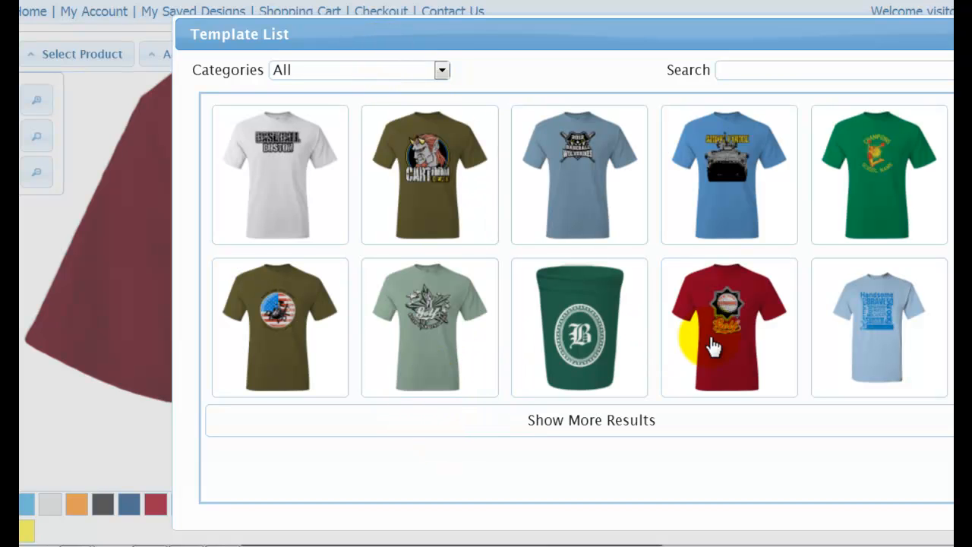
click(441, 70)
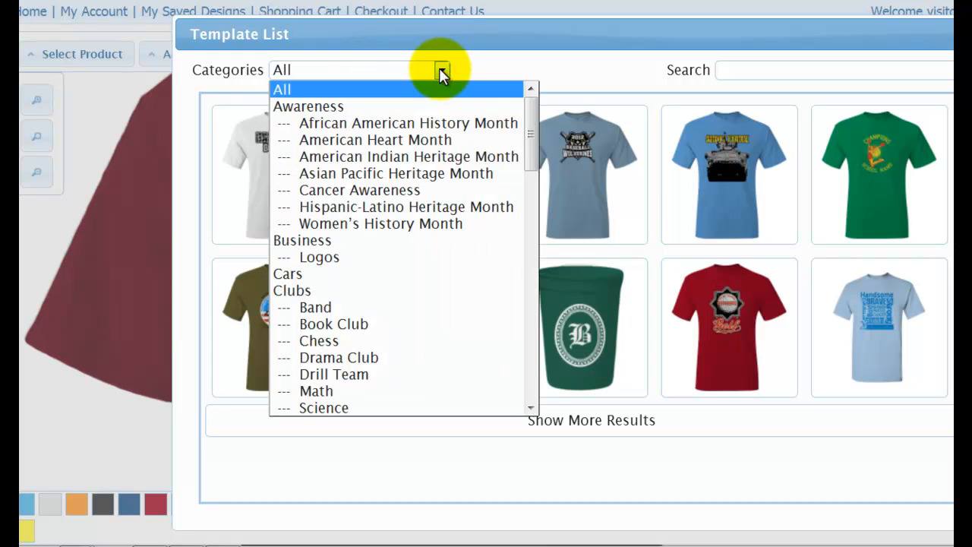
drag(528, 130, 543, 252)
click(275, 235)
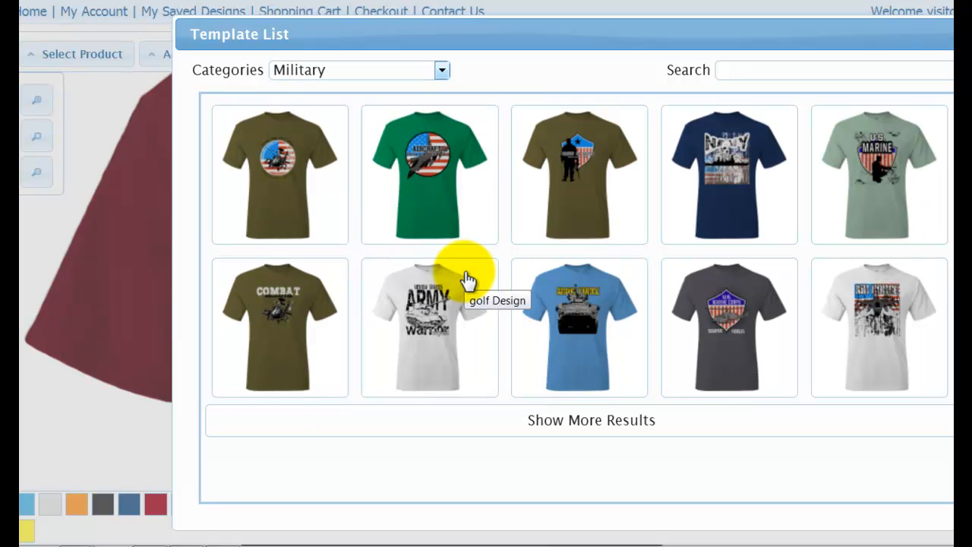
click(428, 304)
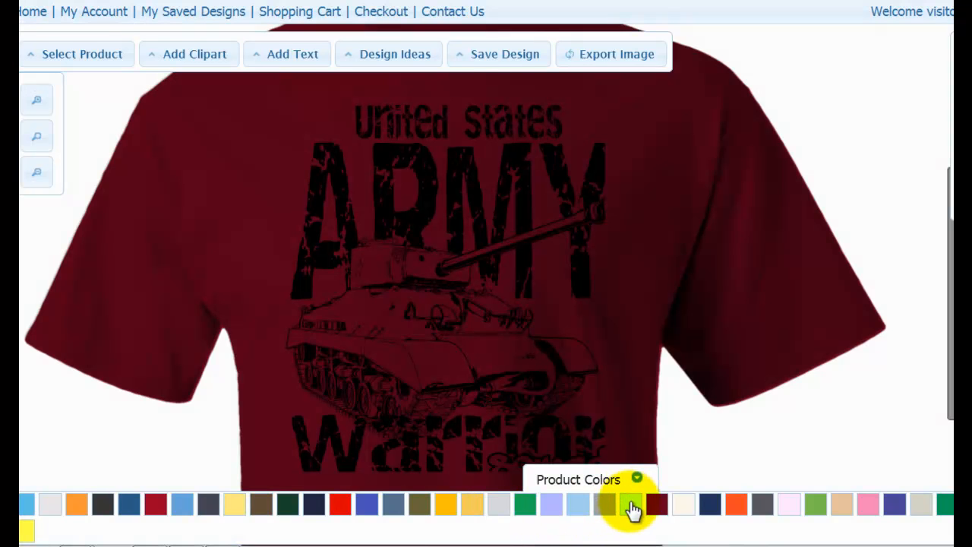
- Change the shirt's product color to lime green and collapse the color swatches
click(632, 506)
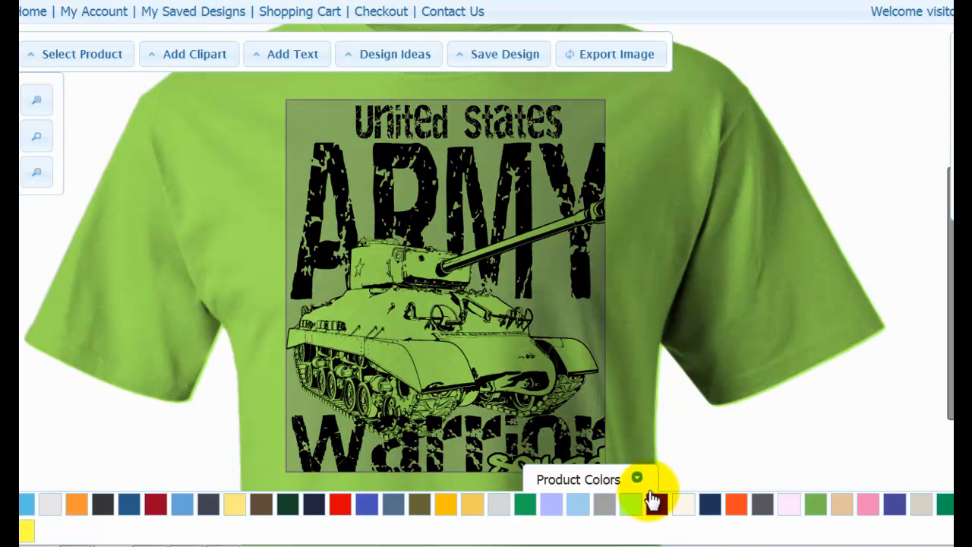
click(640, 479)
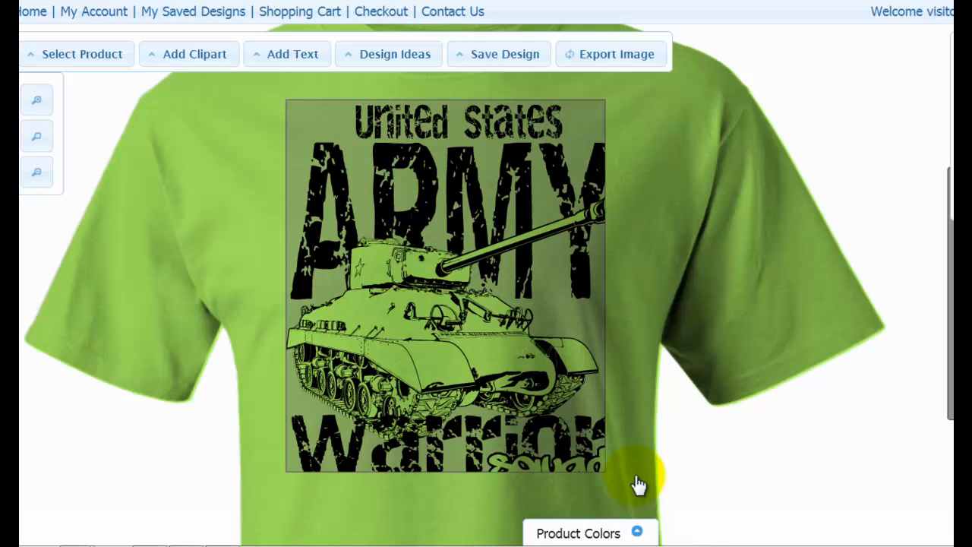
- Fit the Squad text to the full 12" width of the print area and move the text outlines palette out of the way
click(575, 474)
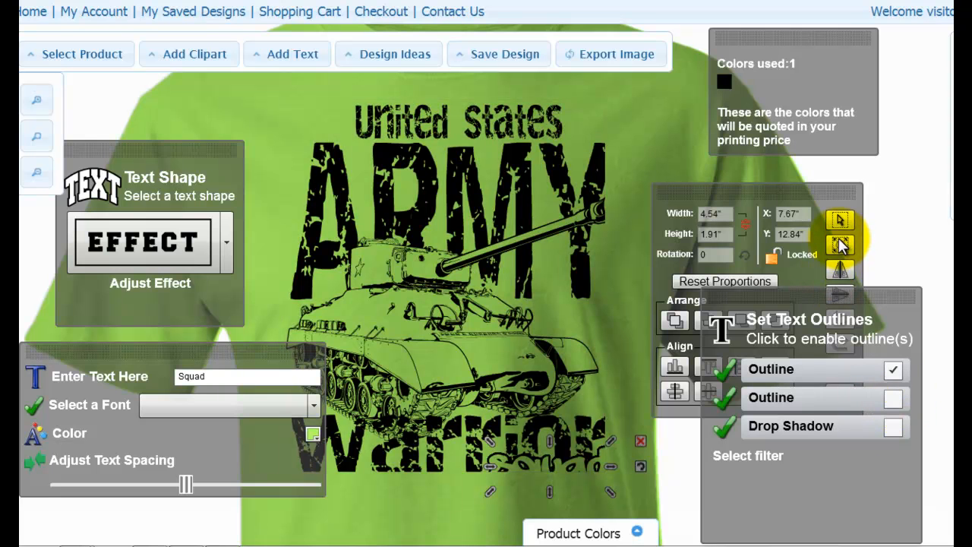
click(839, 245)
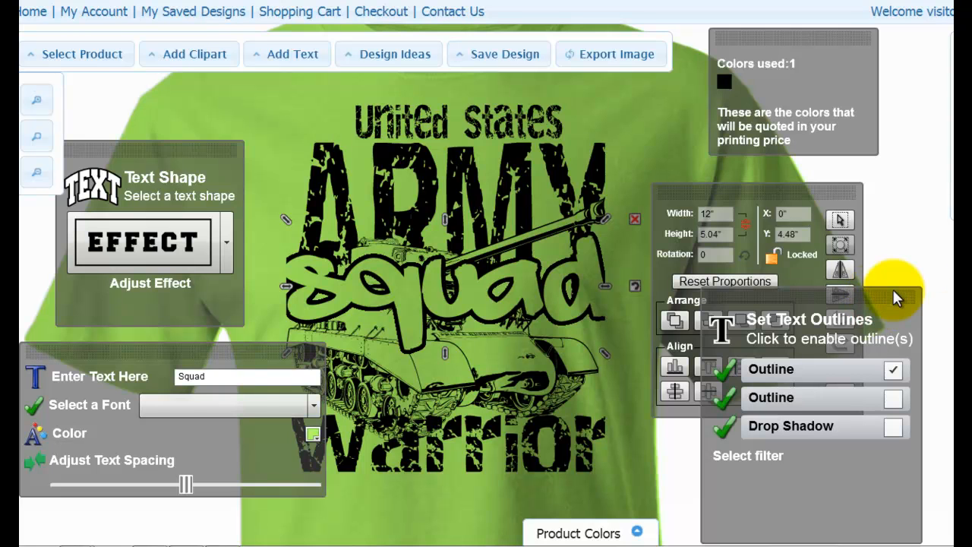
drag(896, 298, 971, 292)
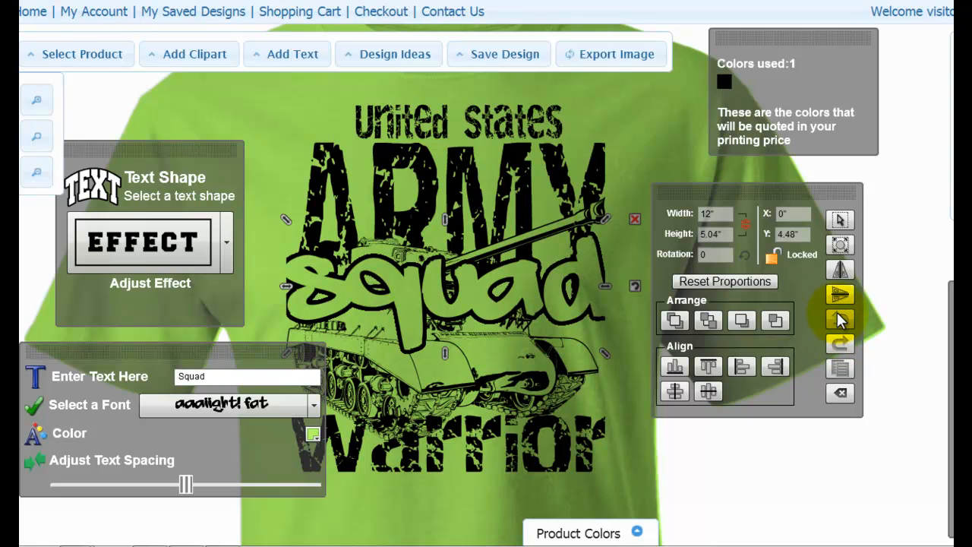
click(840, 321)
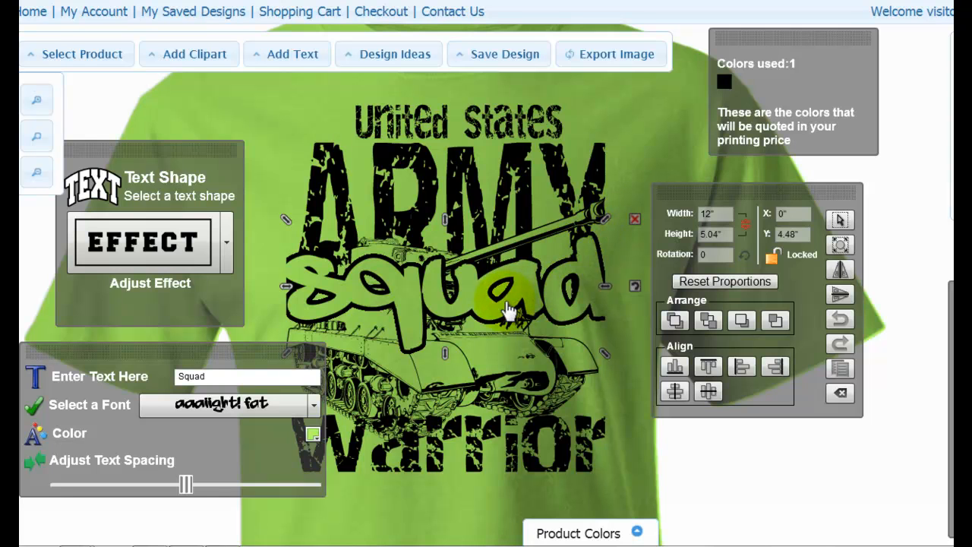
- Shrink the Squad text to about 5.7" wide by 1.94" high and place it over the end of the Warrior text
drag(605, 219, 506, 303)
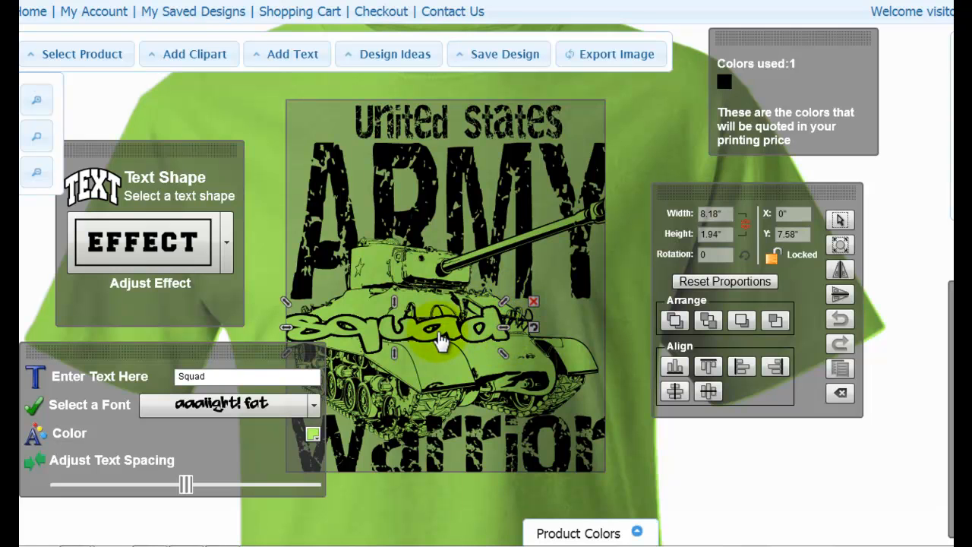
drag(503, 327, 439, 334)
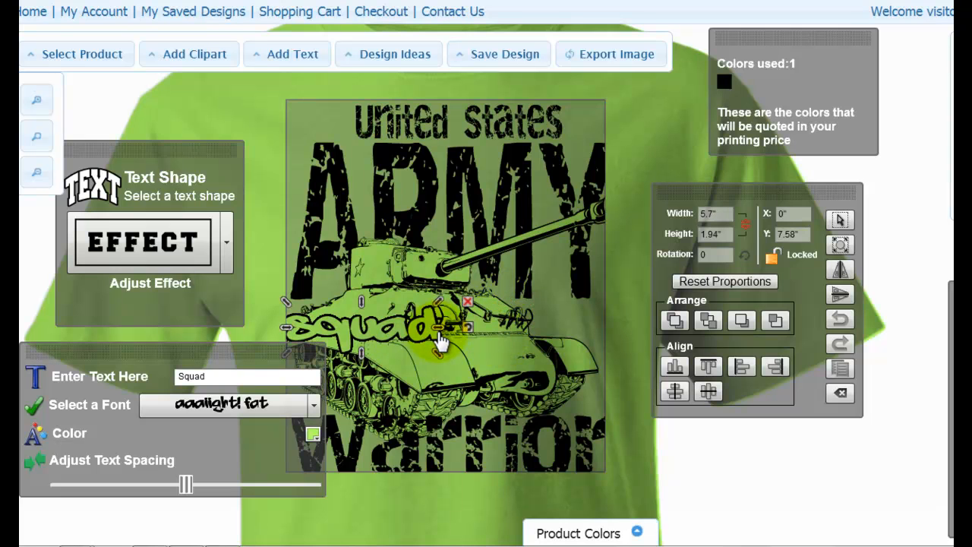
click(649, 430)
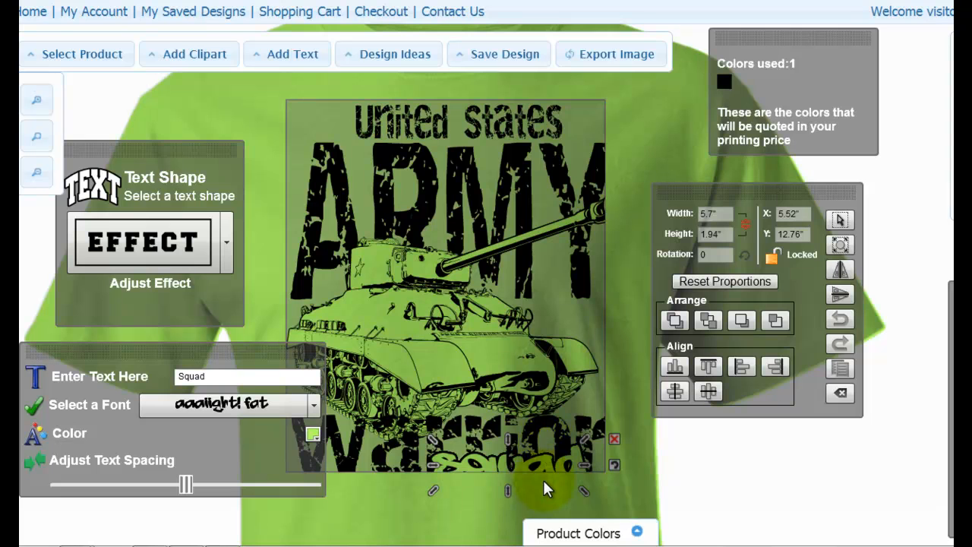
drag(543, 488, 547, 469)
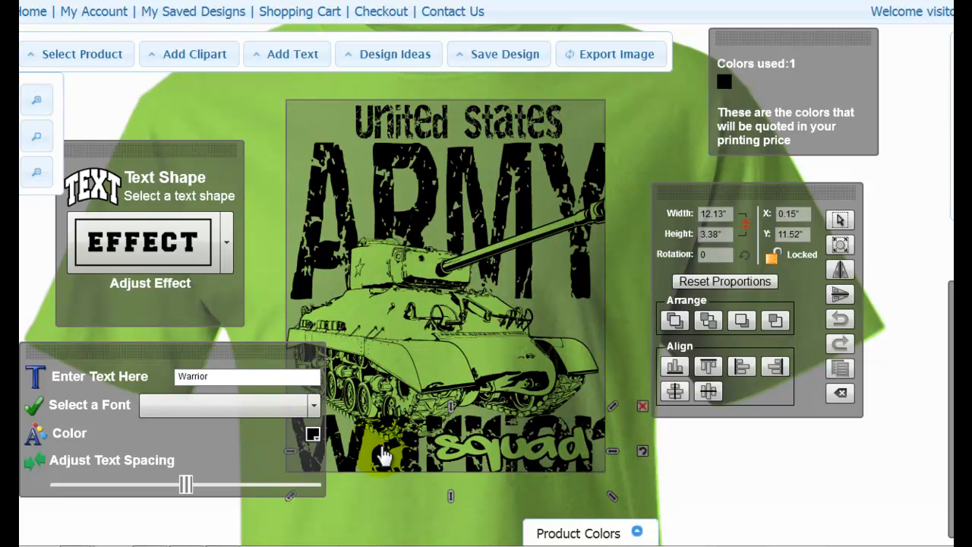
- Center the Warrior text and the ARMY text horizontally in the print area and deselect them
click(673, 390)
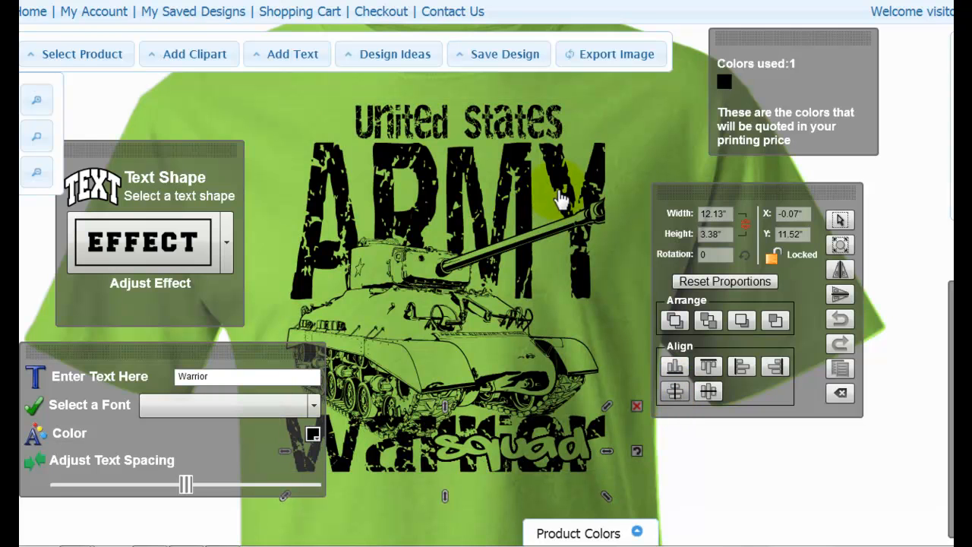
click(675, 391)
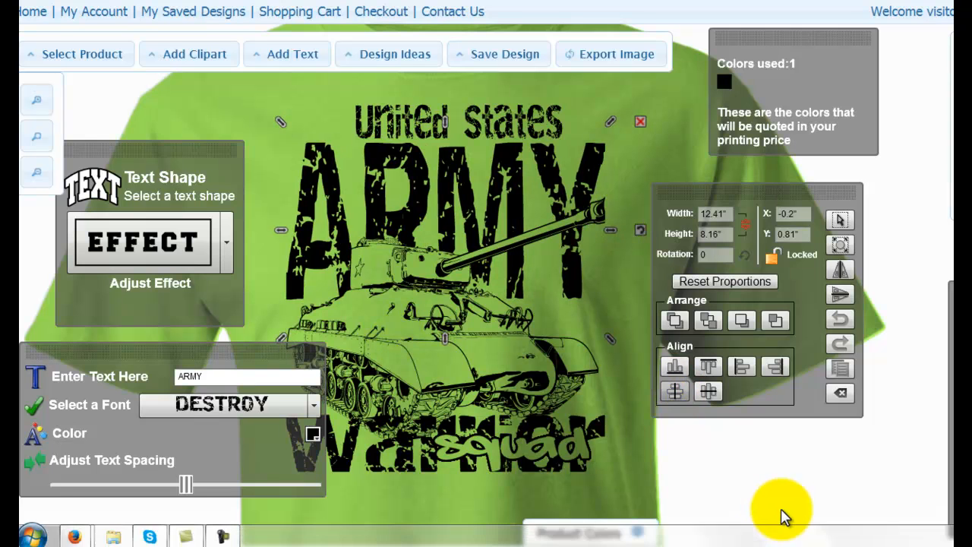
click(650, 460)
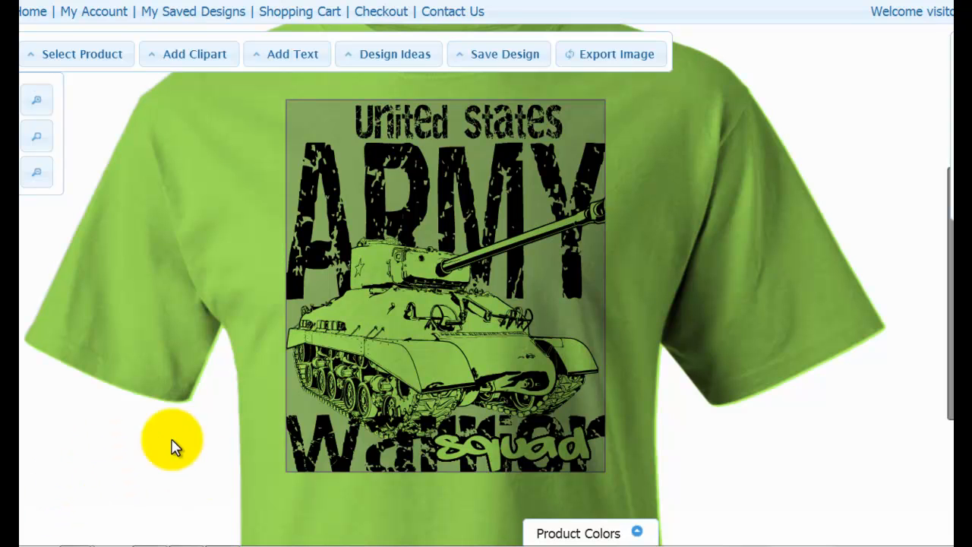
click(176, 266)
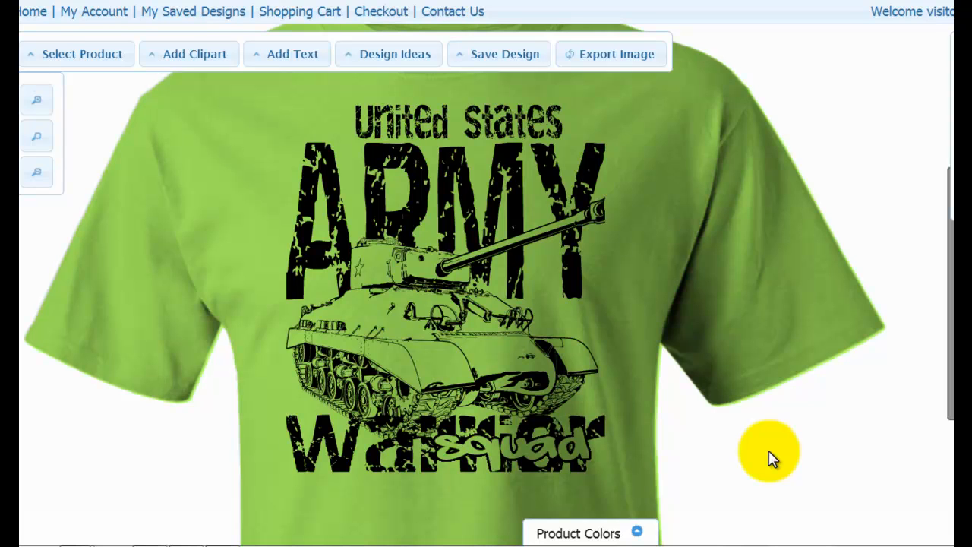
click(548, 380)
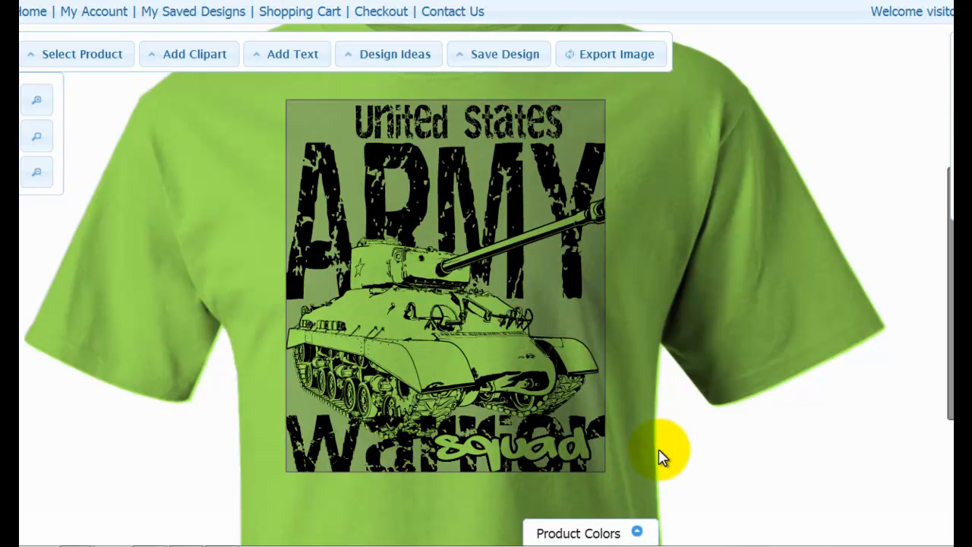
click(792, 465)
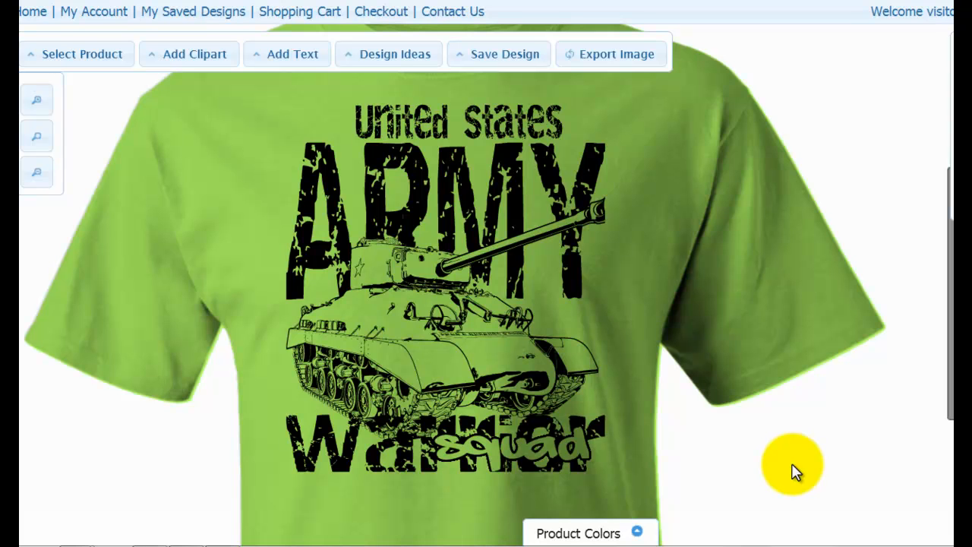
click(340, 471)
click(199, 472)
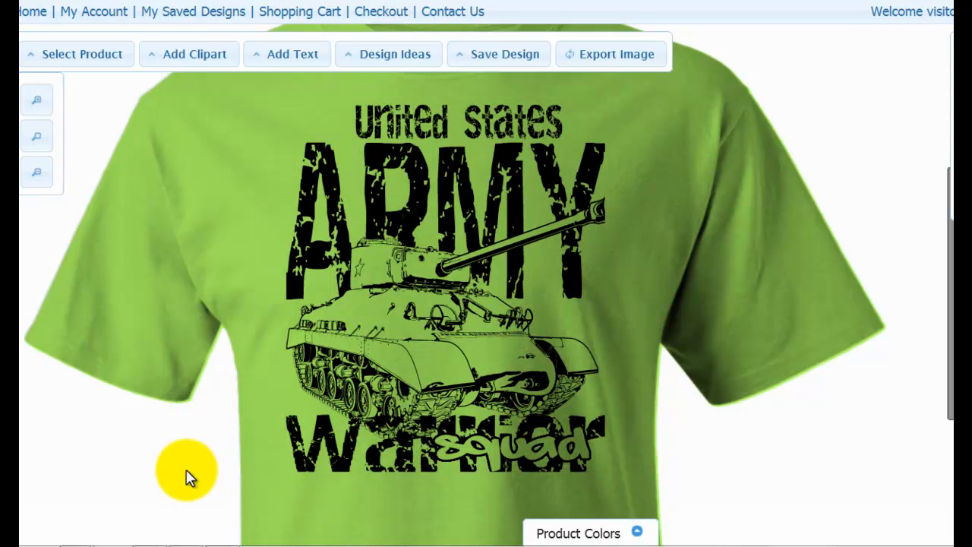